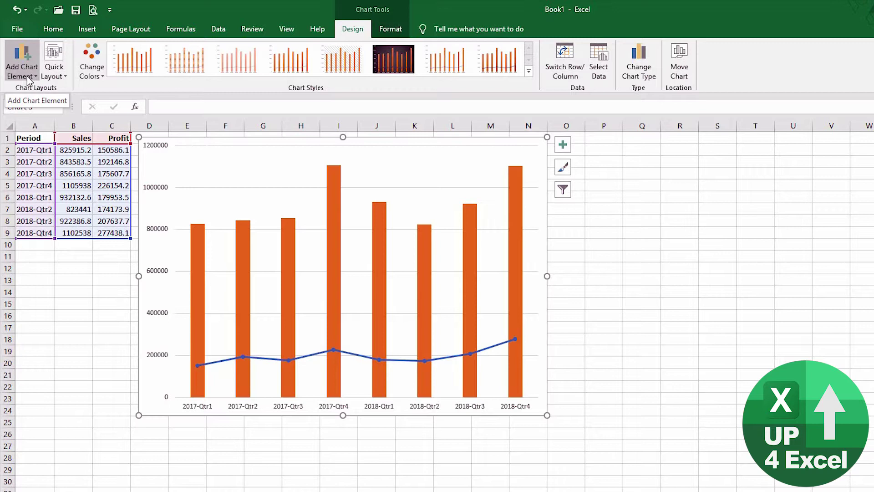
Browse the Add Chart Element list and the chart elements checklist, then close them unchanged.
left_click(21, 71)
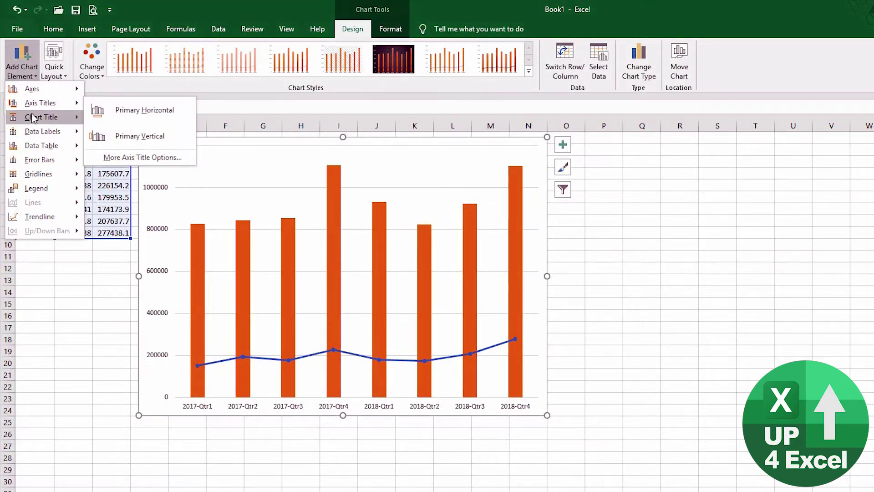
left_click(21, 59)
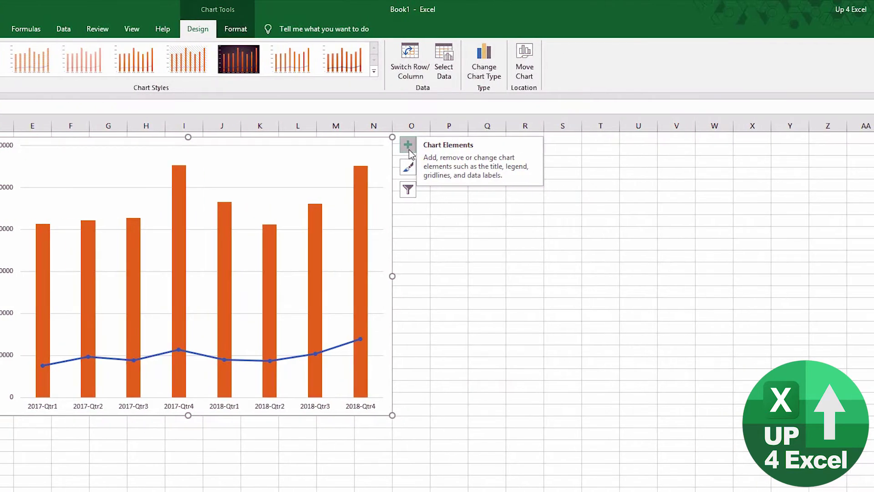
left_click(409, 150)
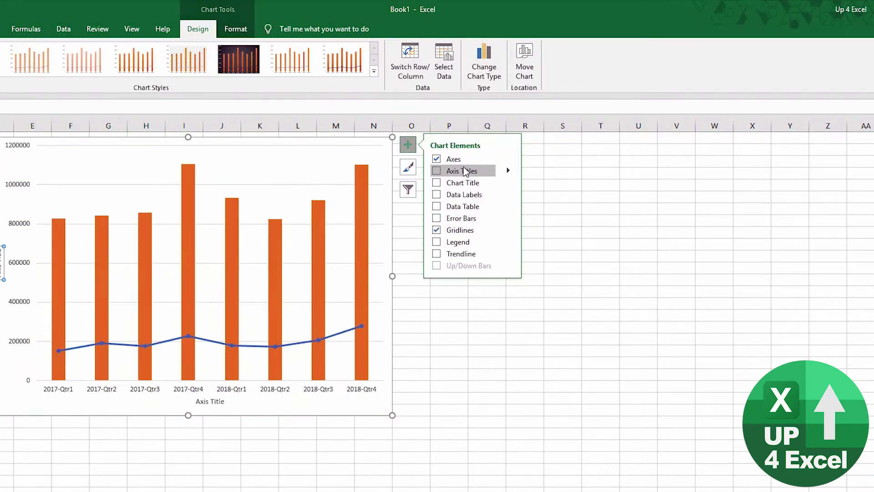
left_click(436, 158)
left_click(408, 145)
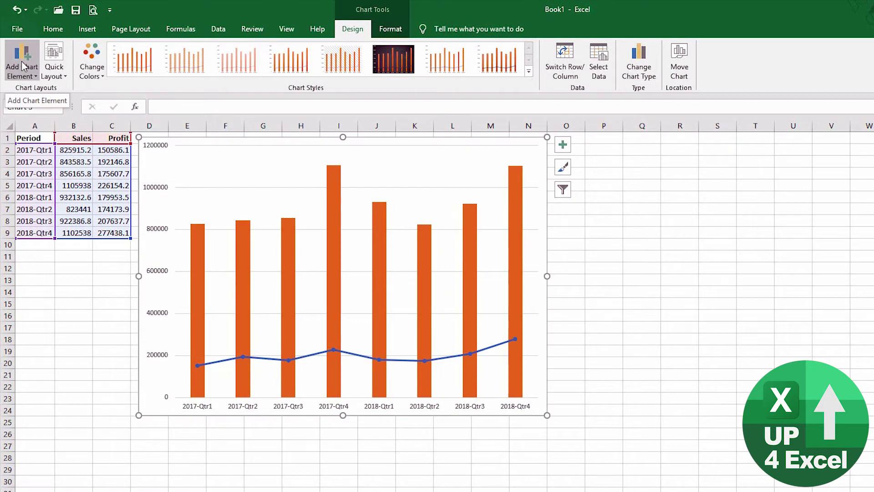
left_click(24, 66)
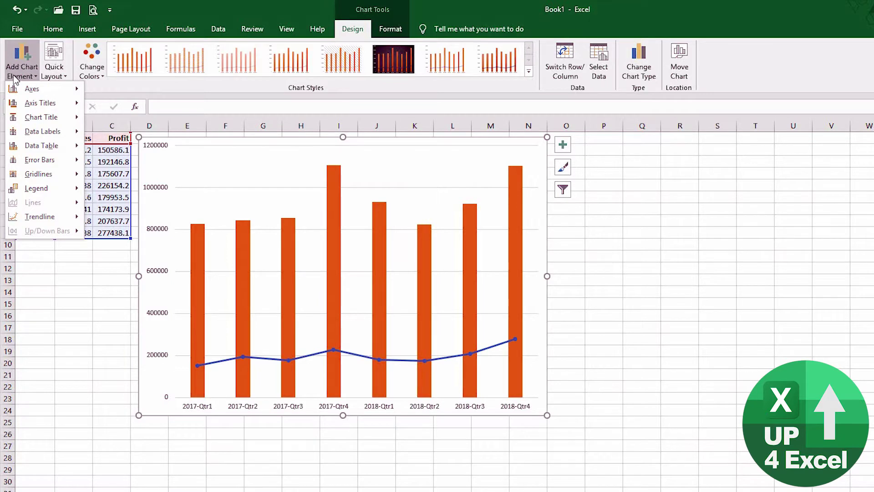
mouse_move(33, 93)
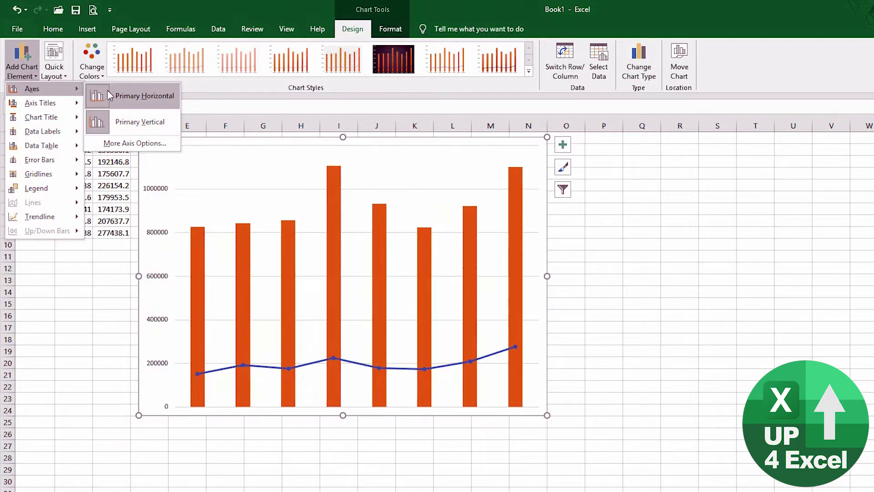
key("Escape")
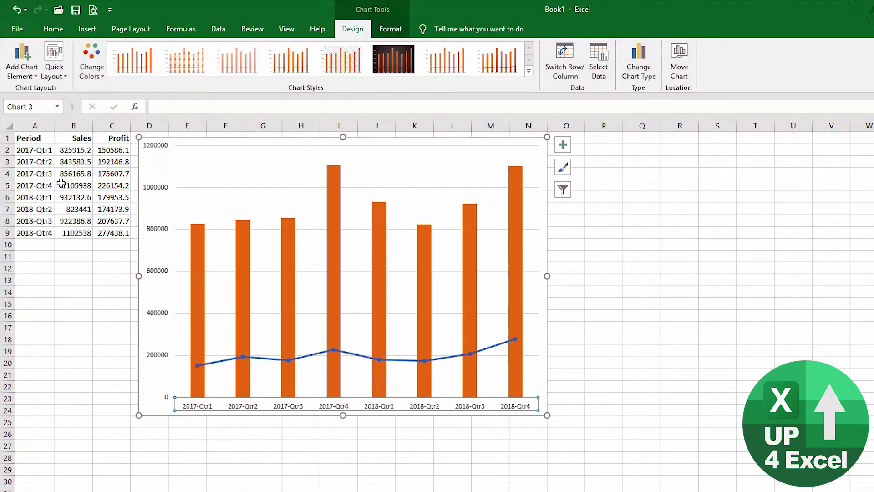
Add a primary horizontal axis title and change its text to 'Year and Quarter'.
left_click(14, 76)
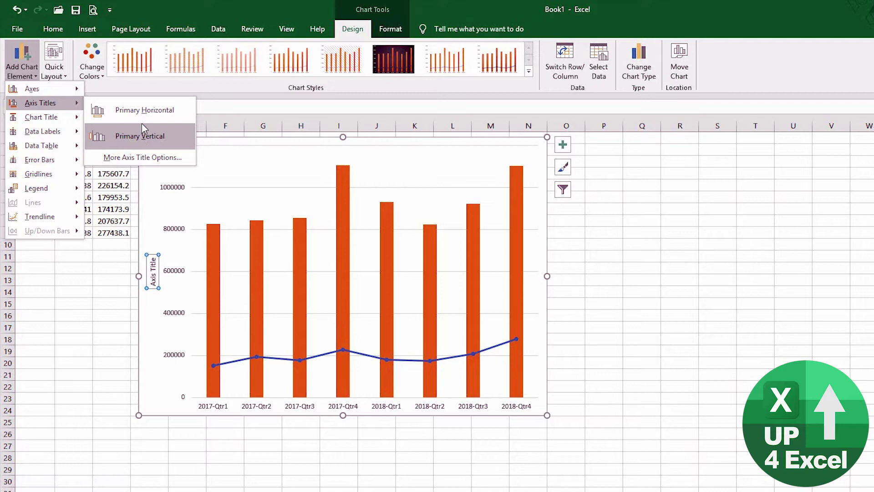
left_click(146, 110)
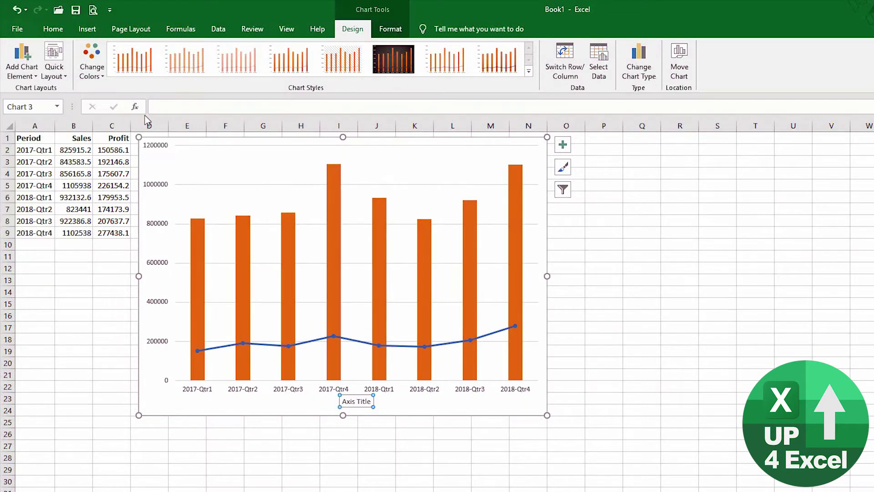
left_click(356, 401)
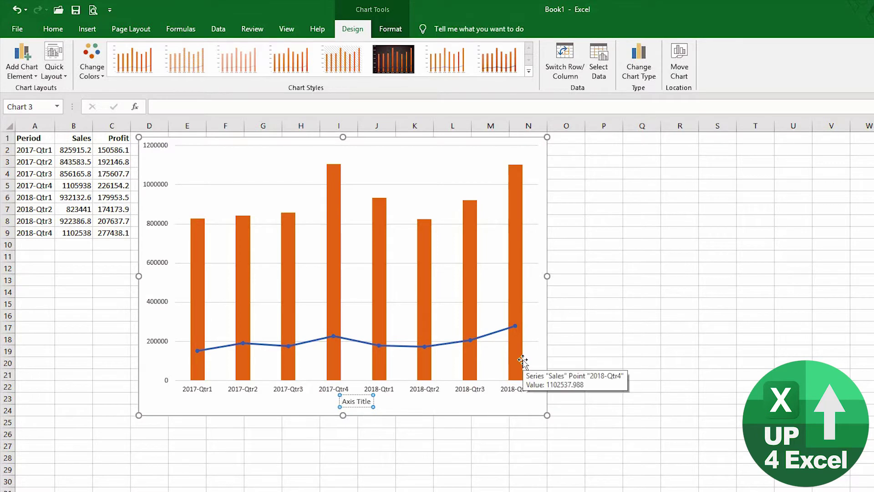
key("Home")
key("ctrl+shift+Right")
key("ctrl+shift+Right")
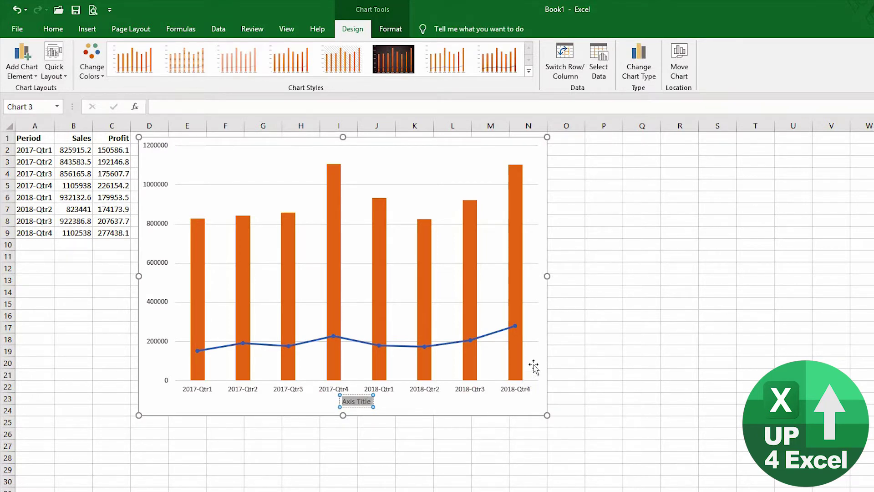
type("Year a")
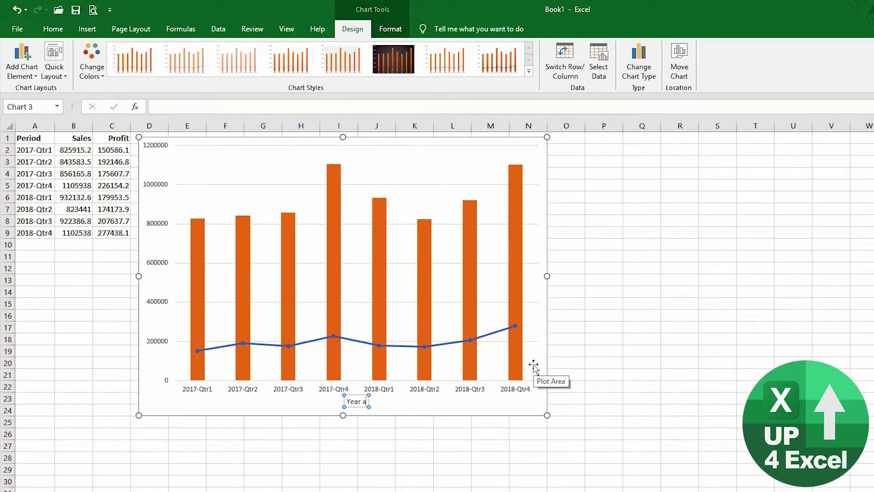
type("nd Quarter")
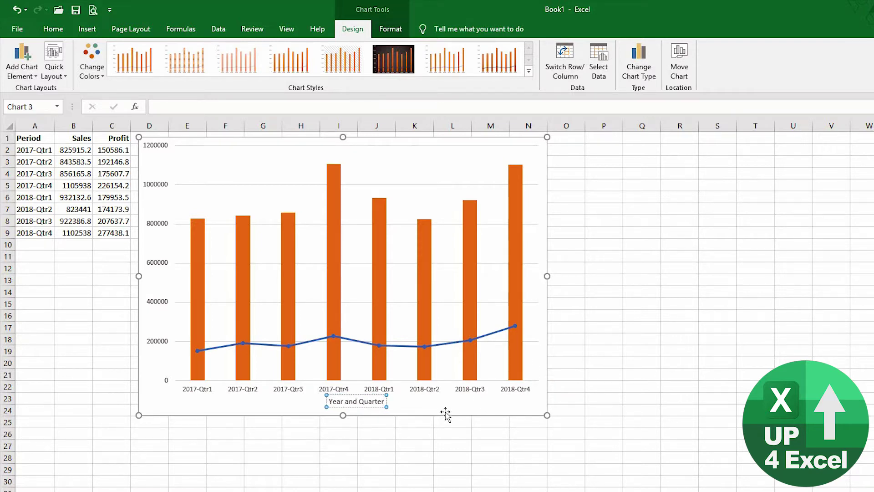
left_click(366, 404)
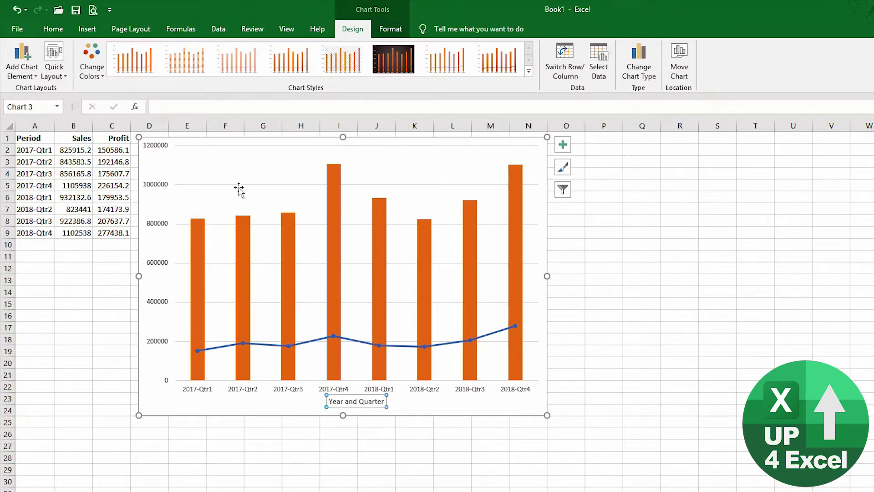
Make 'Year and Quarter' bold at 14 pt and center-aligned, then drag it to sit centred below the chart.
left_click(53, 29)
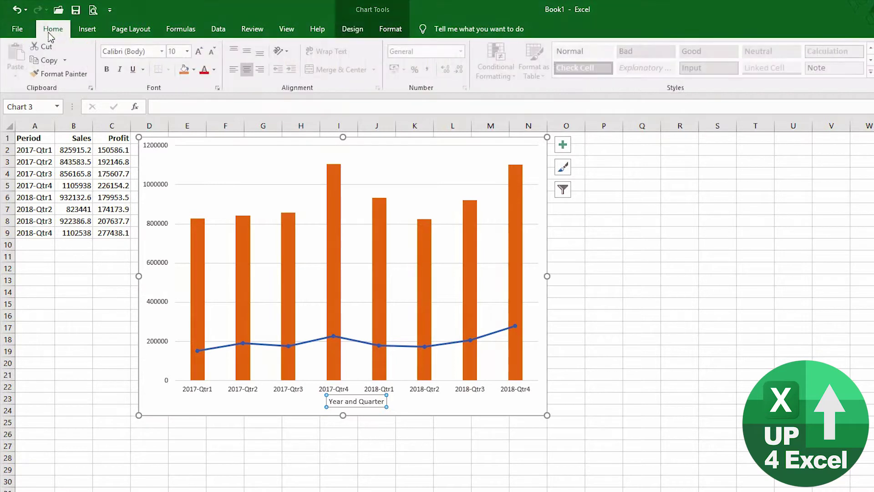
left_click(110, 70)
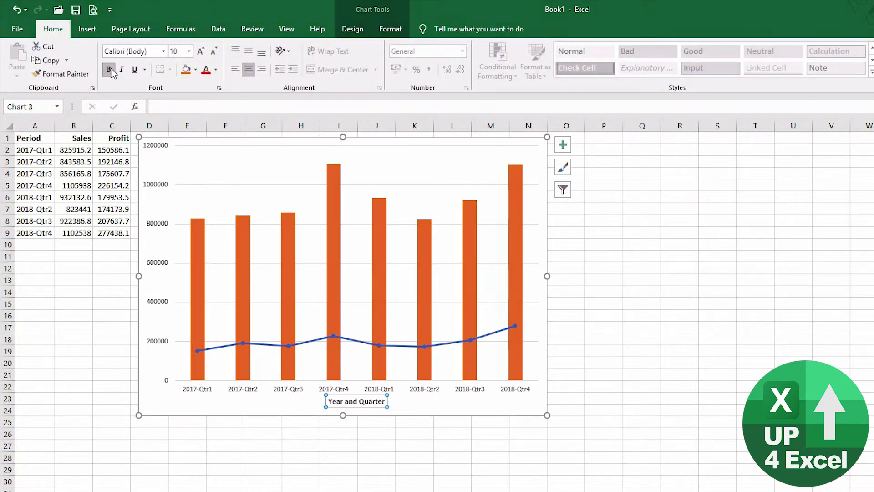
left_click(201, 51)
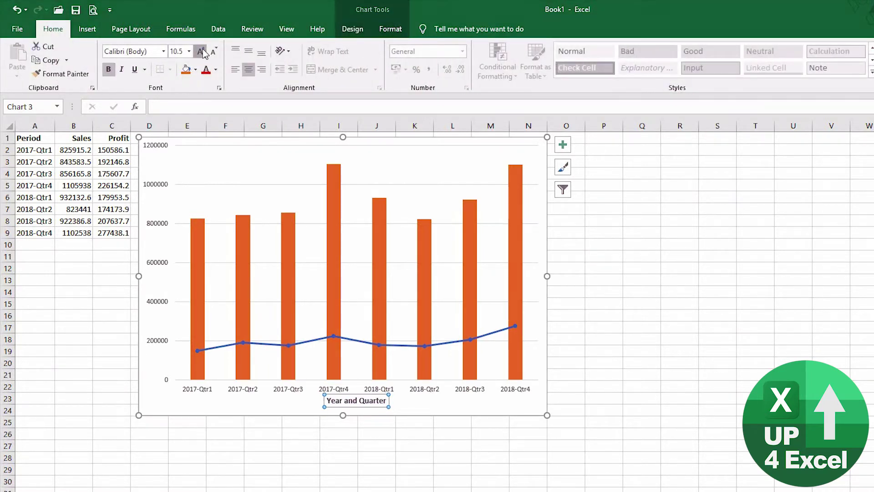
left_click(201, 52)
left_click(202, 51)
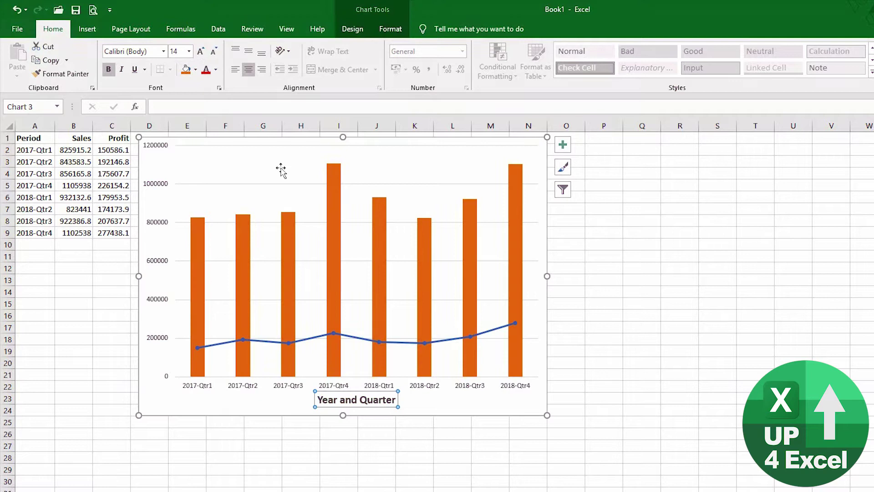
left_click(234, 72)
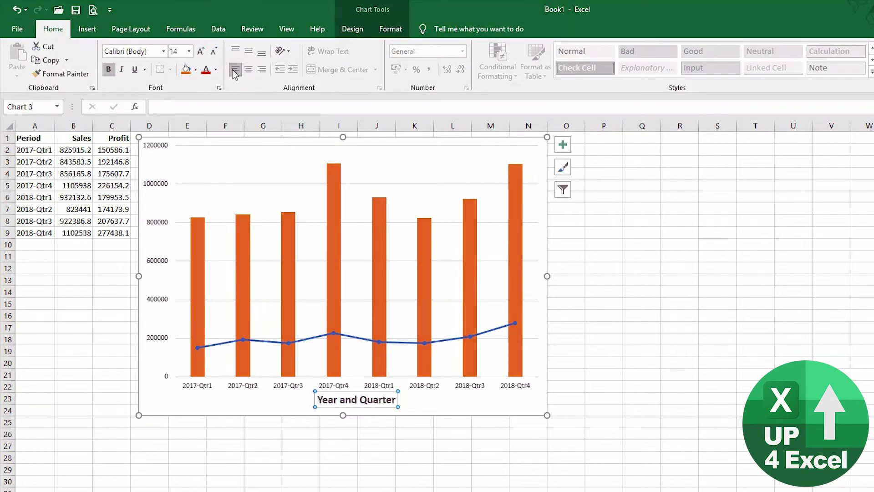
left_click(248, 69)
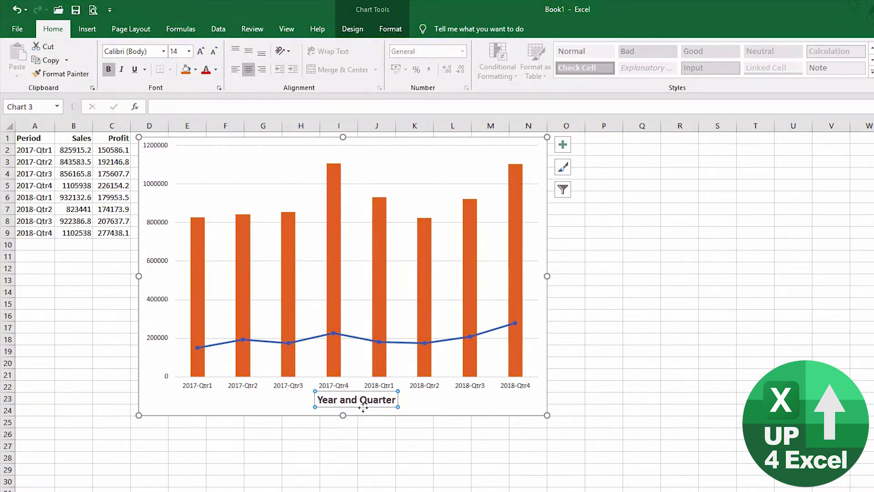
left_click_drag(363, 407, 348, 412)
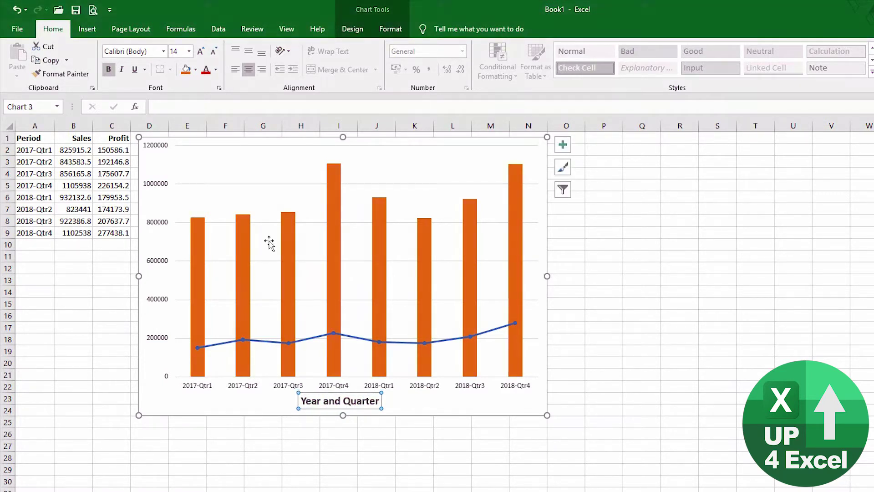
Add a title above the chart and replace its placeholder text with 'Sales and Profit'.
left_click(352, 29)
left_click(22, 73)
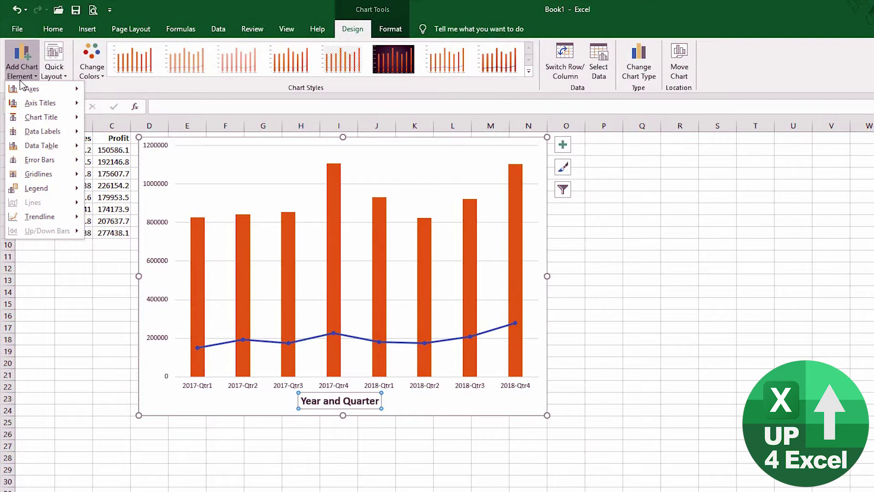
mouse_move(45, 119)
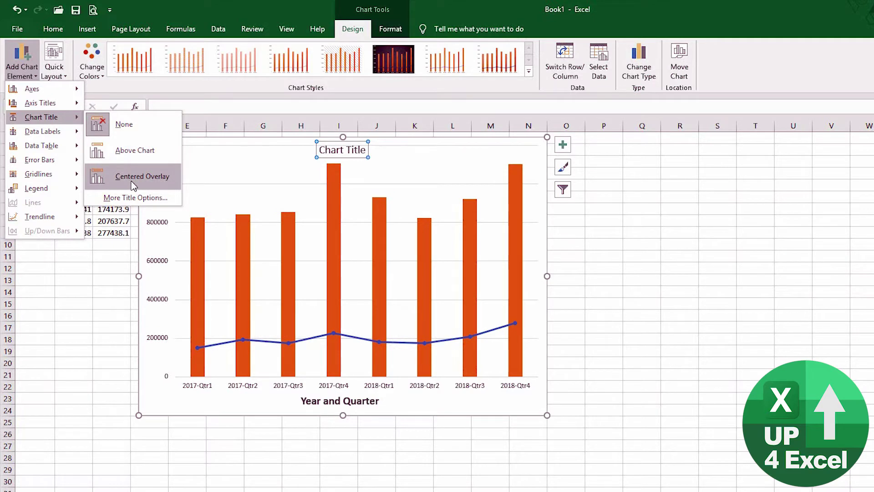
left_click(137, 155)
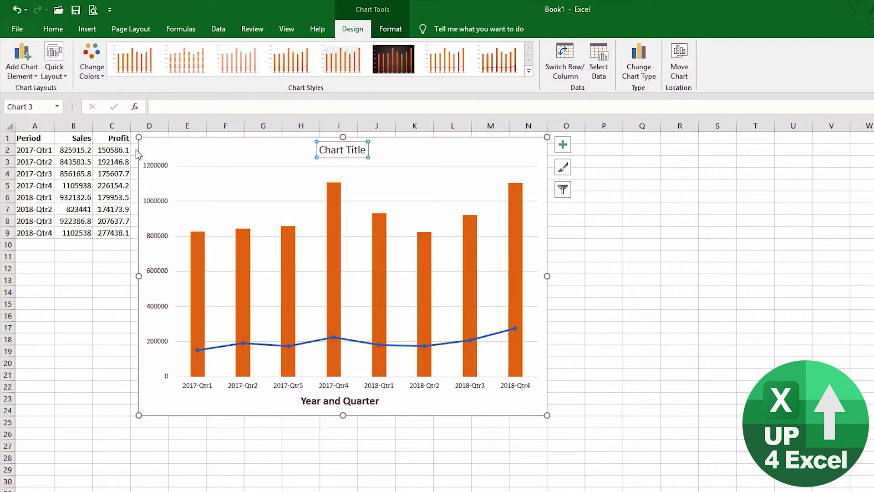
left_click(346, 150)
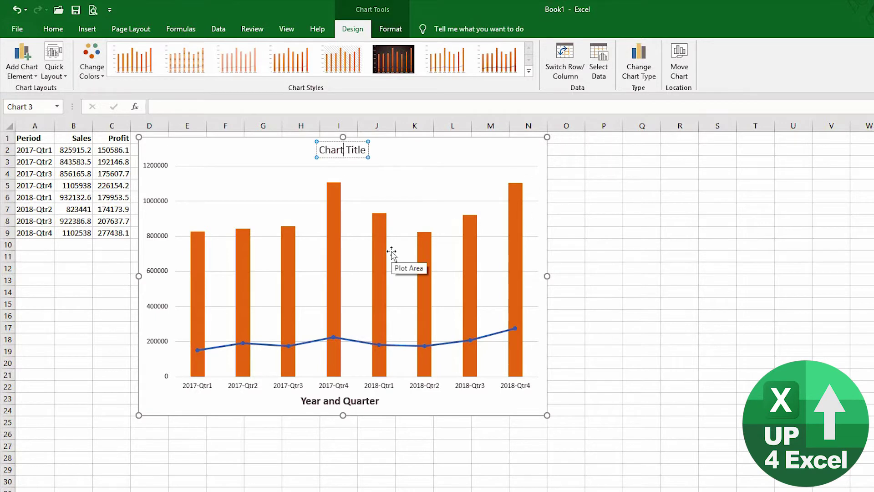
key("ctrl+a")
type("Sa")
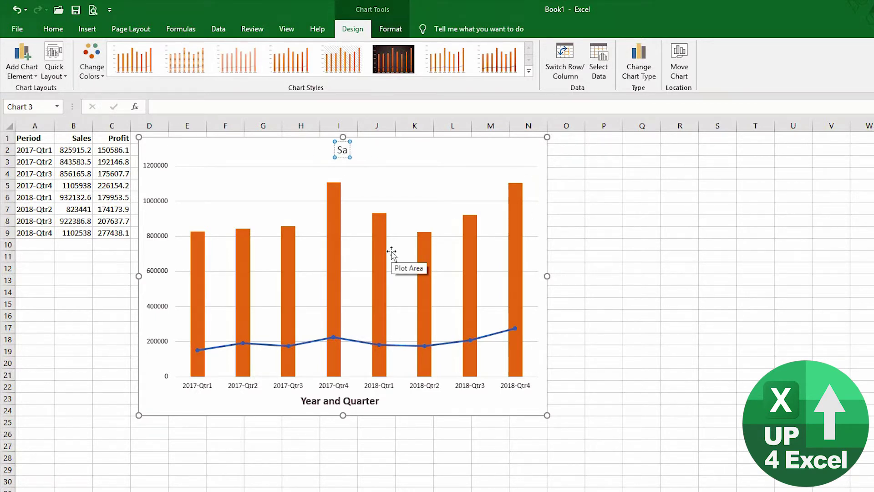
type("les and Pro")
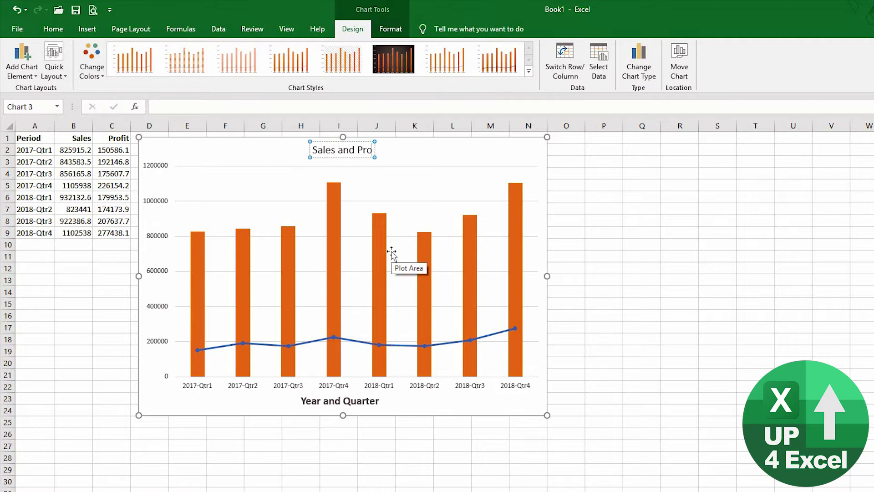
type("fit")
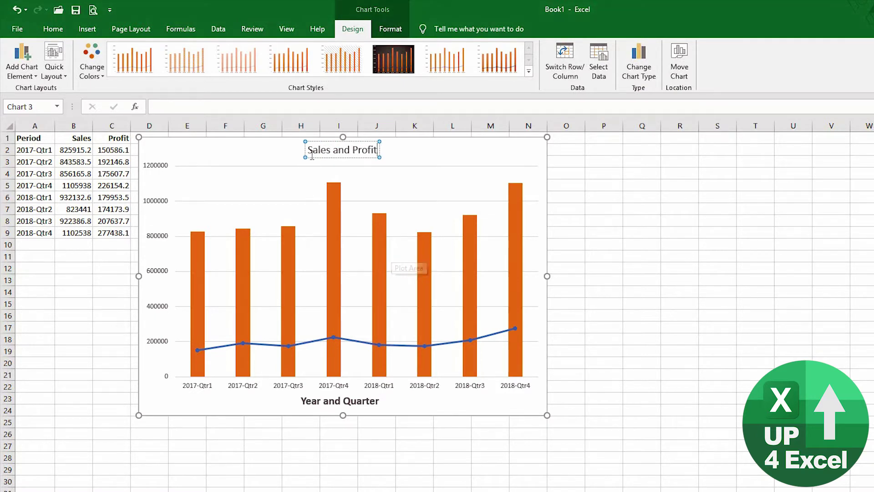
key("Escape")
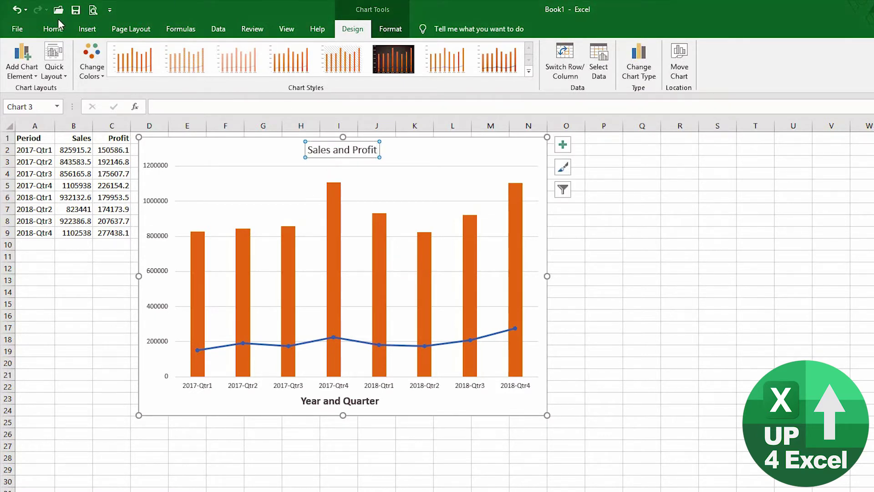
Make the 'Sales and Profit' chart title bold and enlarge it to 20 pt.
left_click(51, 29)
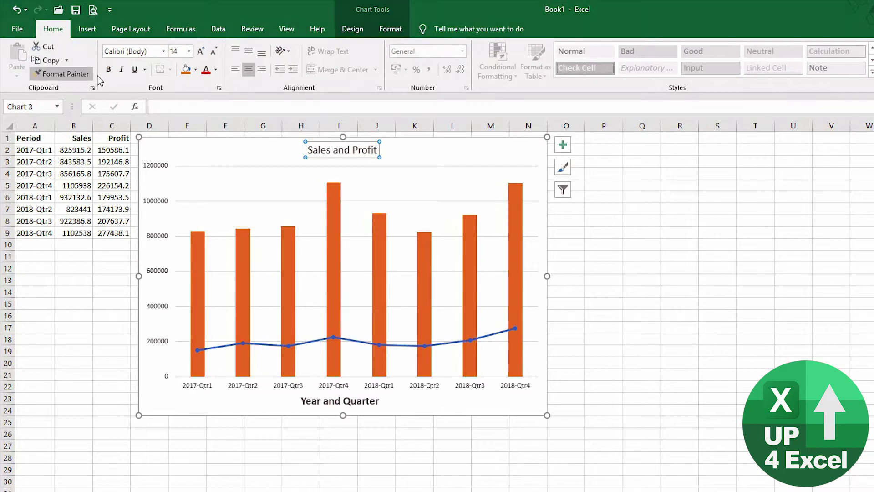
left_click(109, 72)
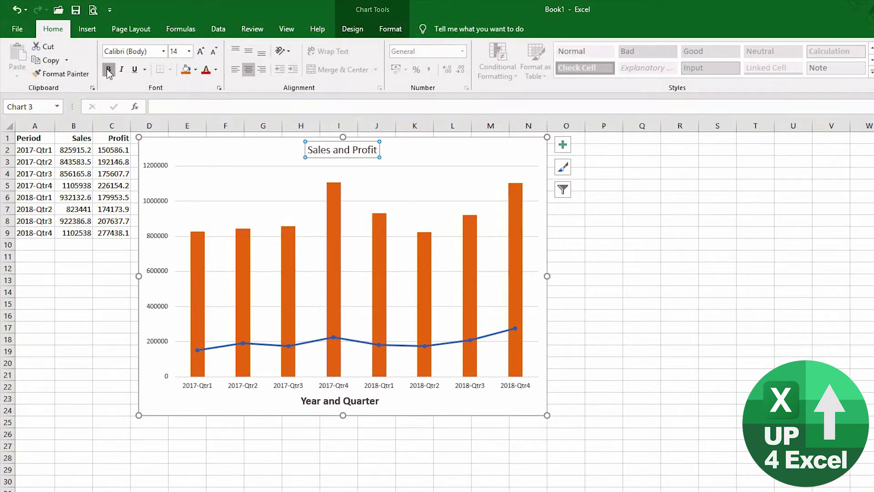
left_click(201, 51)
left_click(201, 52)
left_click(202, 51)
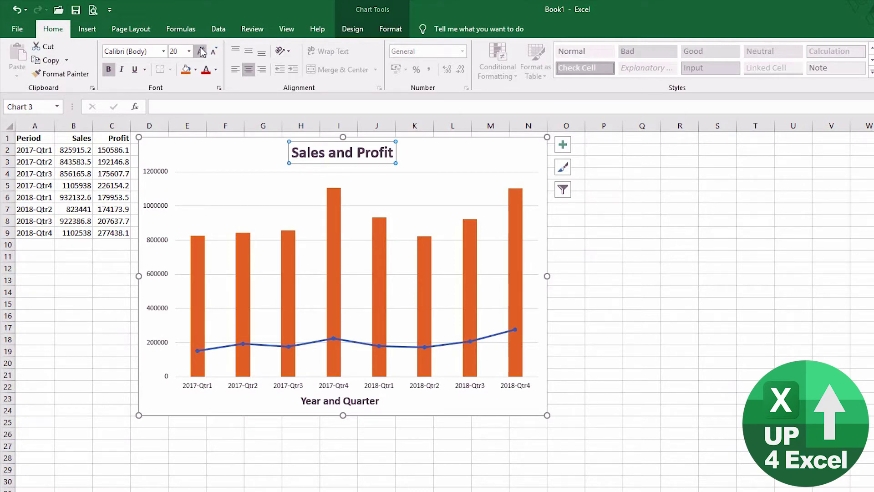
left_click(357, 30)
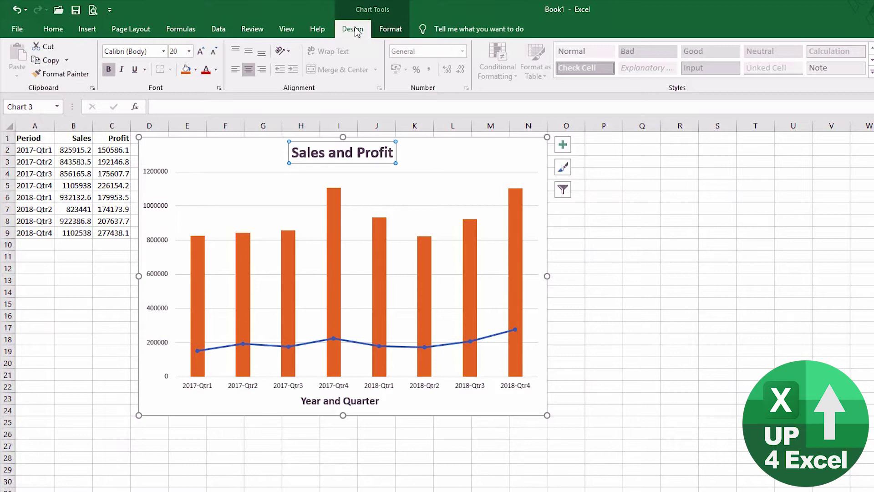
left_click(26, 67)
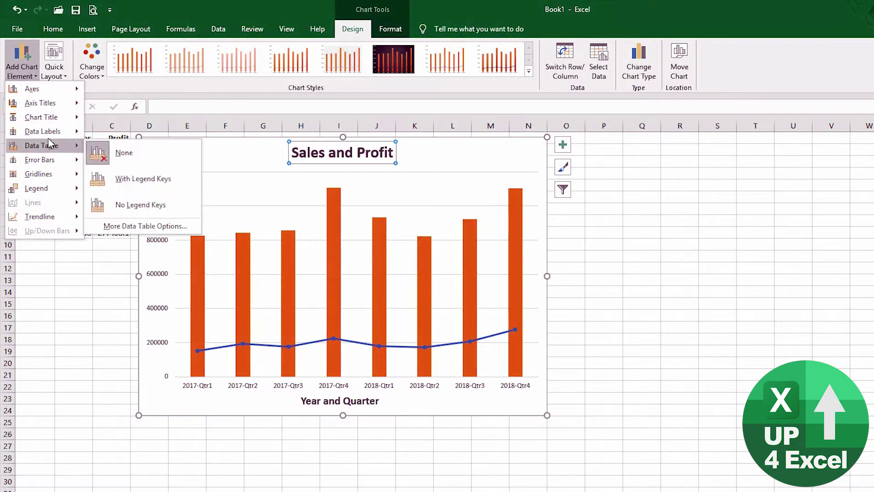
Place a Sales and Profit legend at the top of the chart, beneath the title.
mouse_move(49, 149)
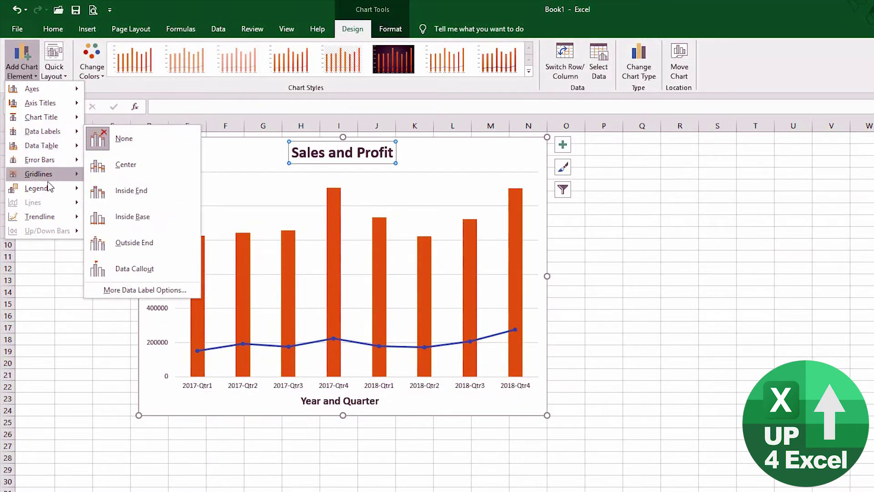
mouse_move(50, 188)
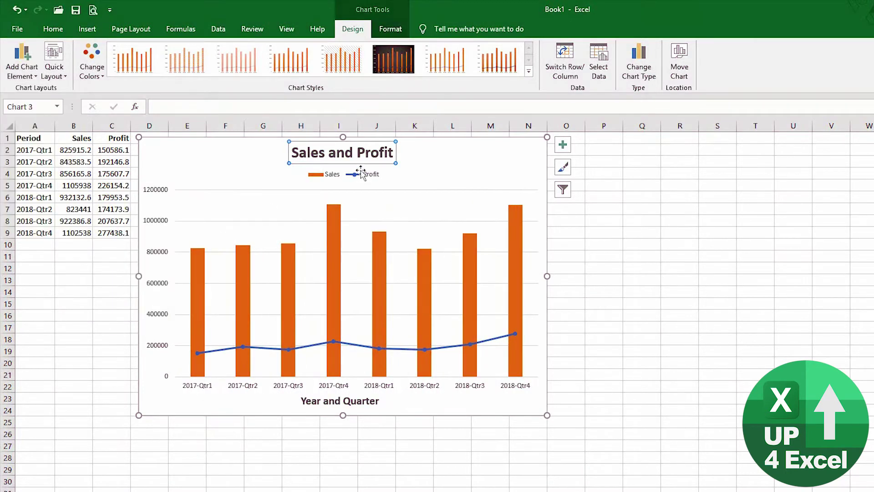
Make the legend text bold at 10 pt and drag the legend up just under the title.
left_click(352, 177)
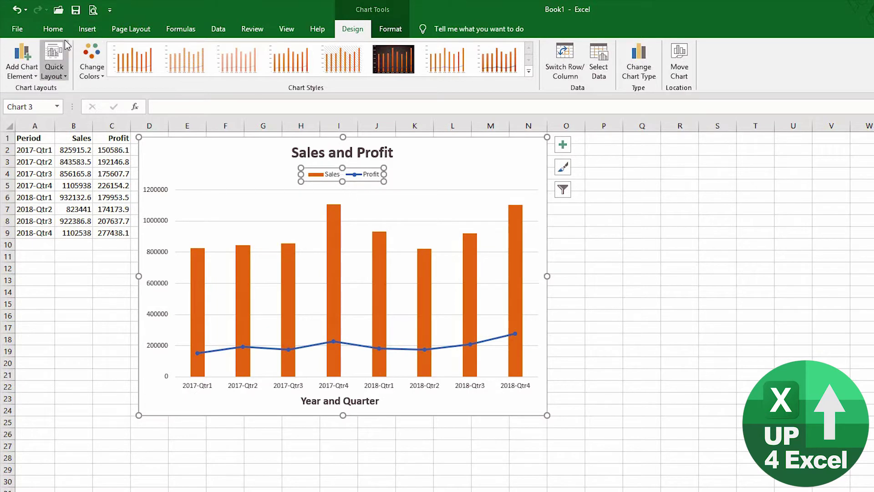
left_click(53, 29)
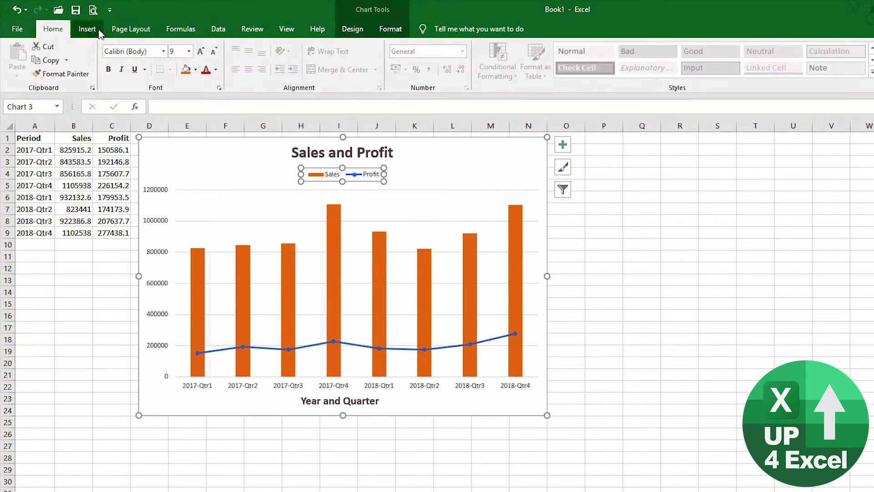
left_click(108, 69)
left_click(108, 70)
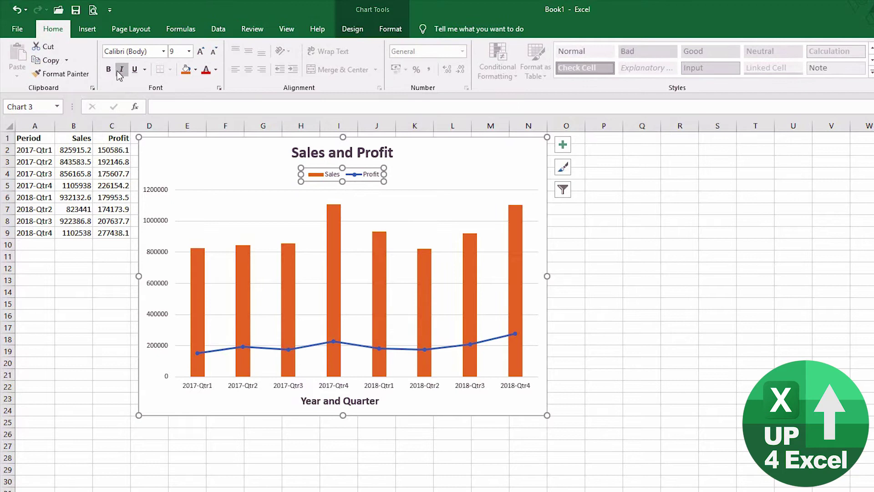
left_click(123, 70)
left_click(134, 69)
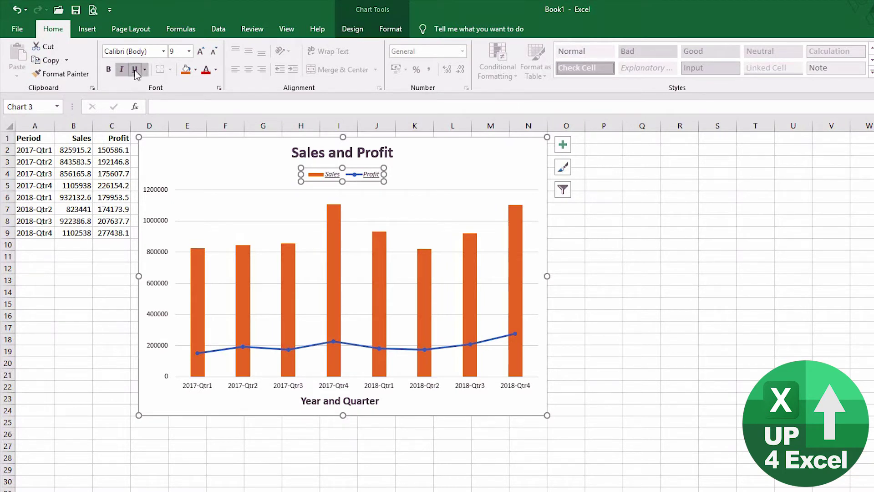
left_click(135, 70)
left_click(121, 70)
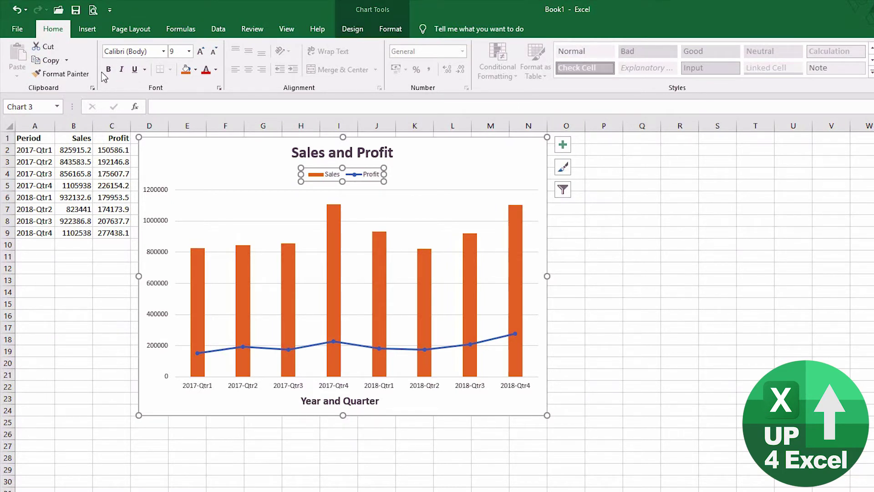
left_click(108, 69)
left_click(201, 51)
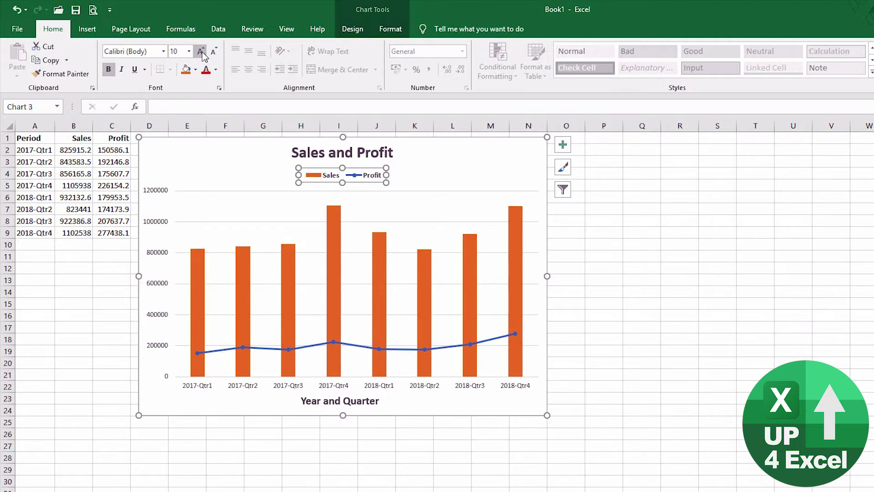
left_click_drag(355, 175, 357, 161)
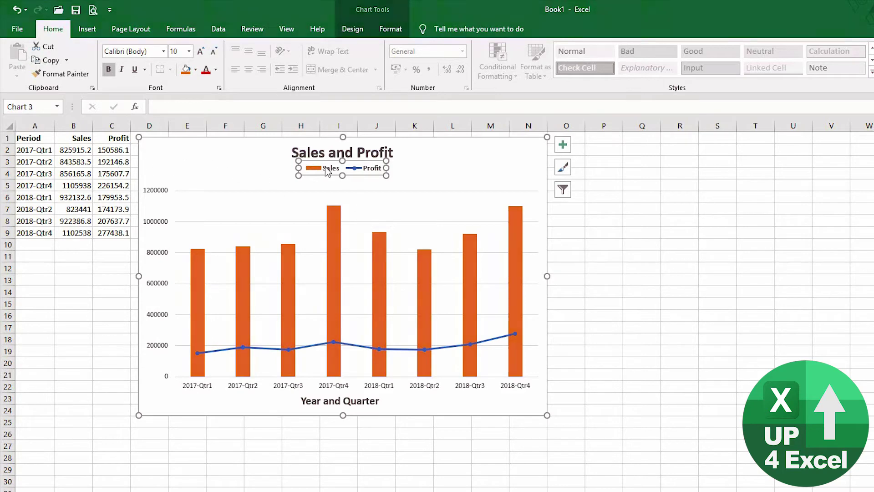
Add Outside End data labels to every Sales column and every Profit point.
left_click(352, 29)
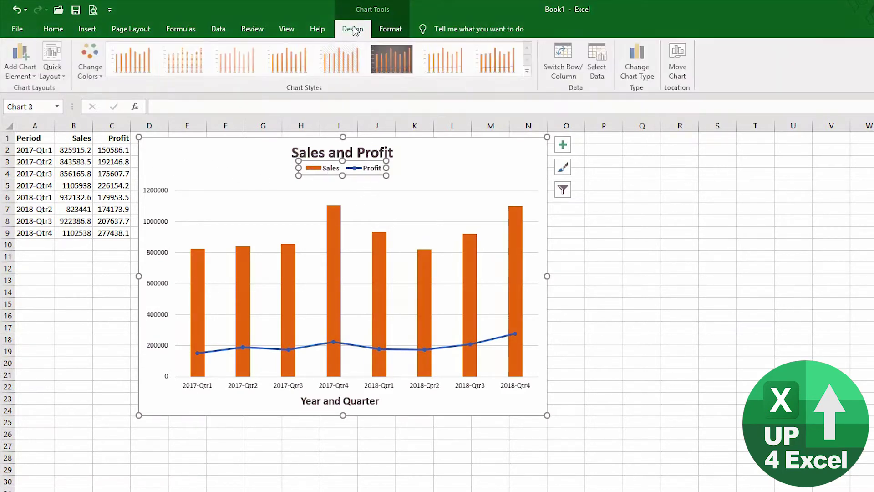
left_click(13, 69)
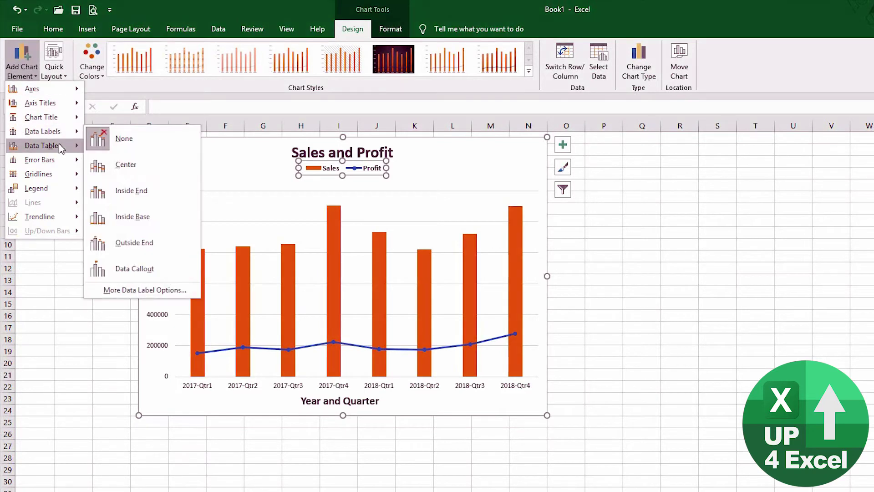
mouse_move(58, 142)
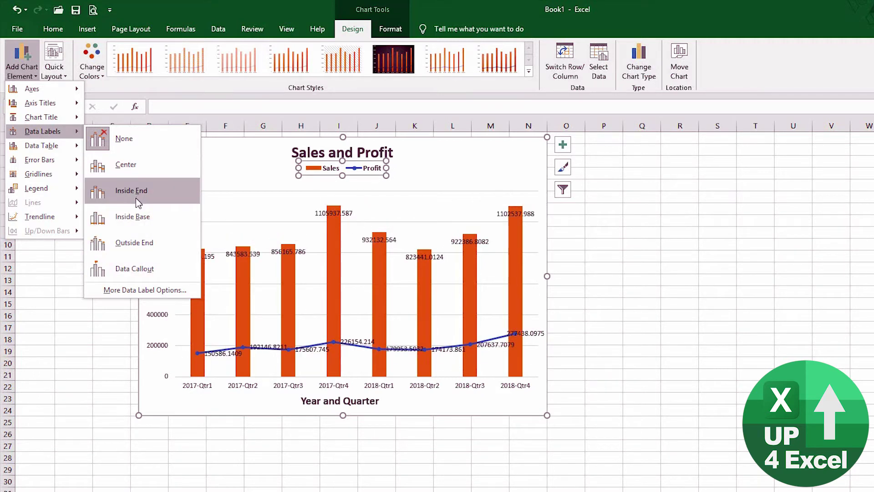
left_click(139, 246)
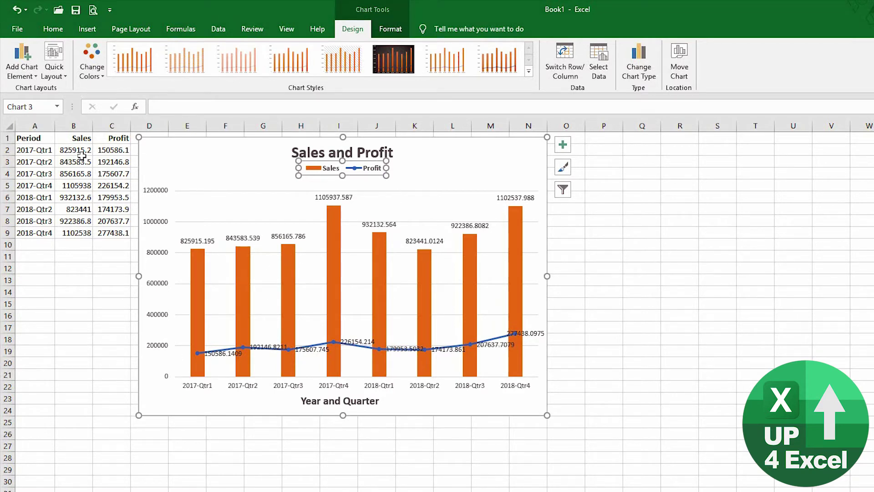
Format B2:C9 as Number with 0 decimal places and a 1000 separator.
left_click_drag(82, 151, 98, 233)
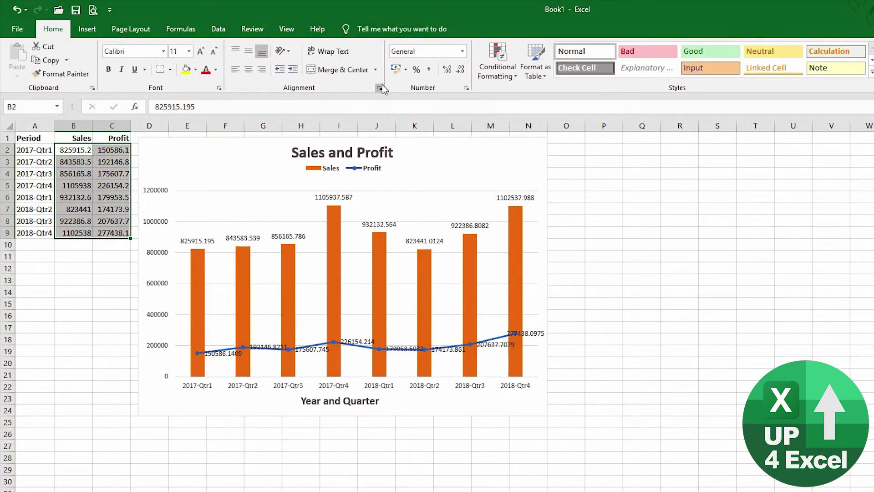
left_click(467, 89)
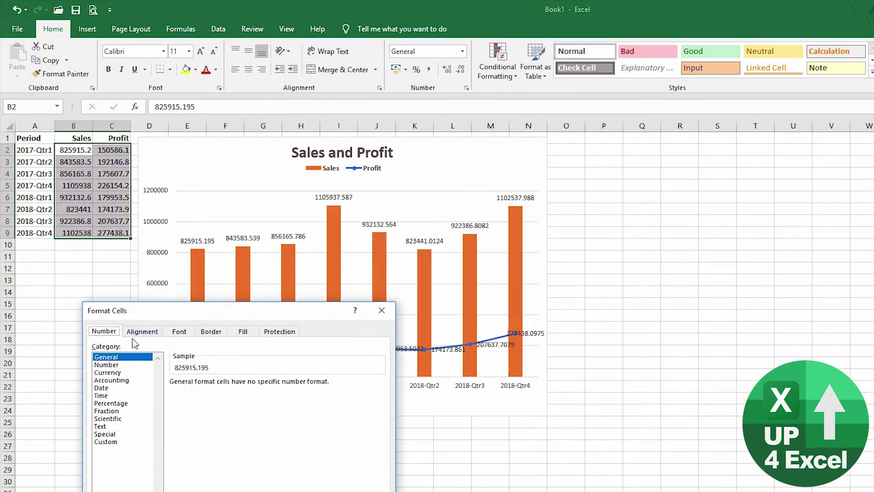
left_click(106, 365)
left_click(250, 386)
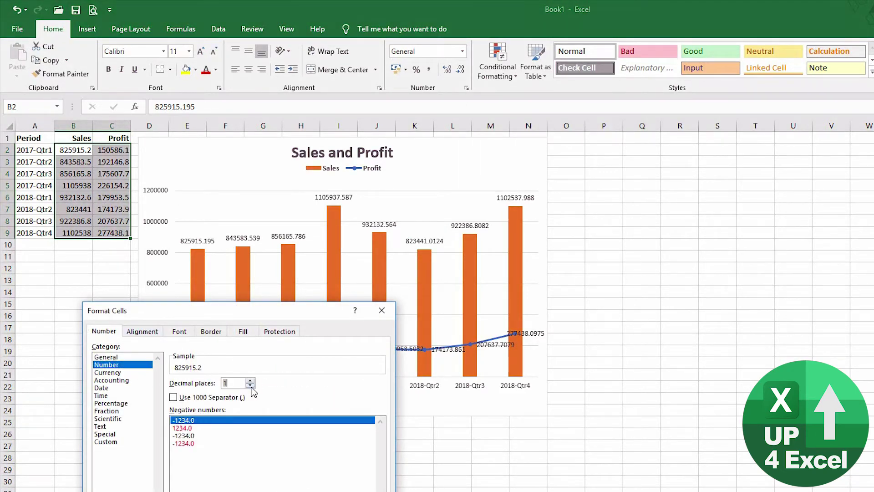
left_click(250, 386)
left_click(207, 397)
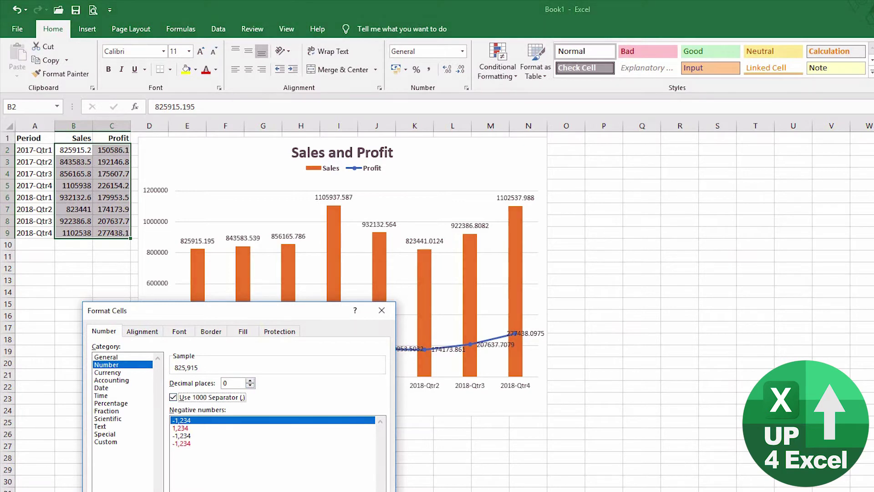
key("Return")
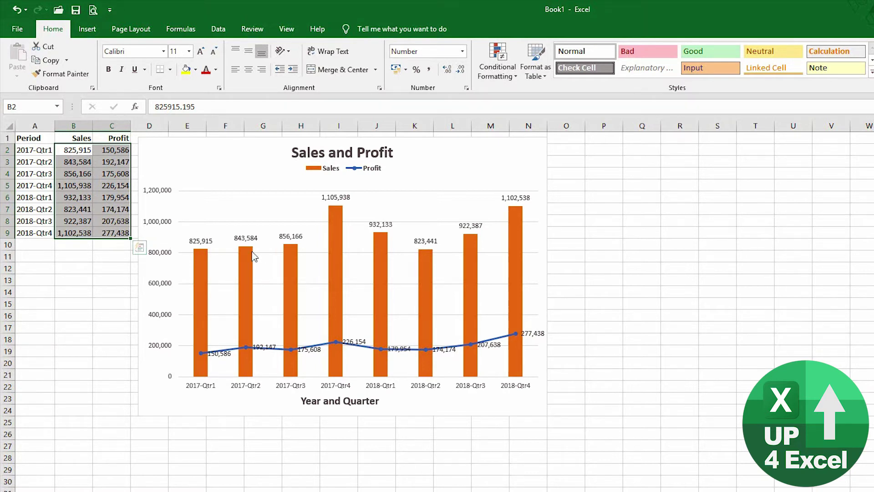
Rotate the Sales data labels so they read vertically (Rotate Text Up).
left_click(248, 238)
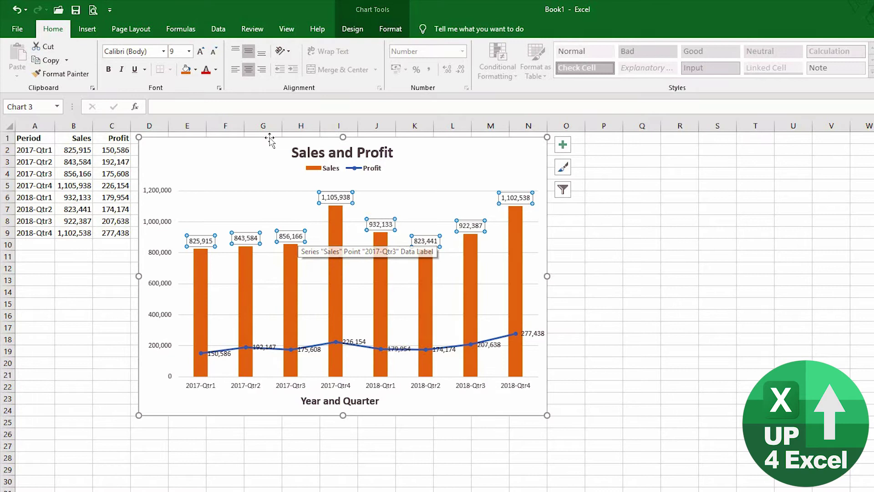
left_click(287, 52)
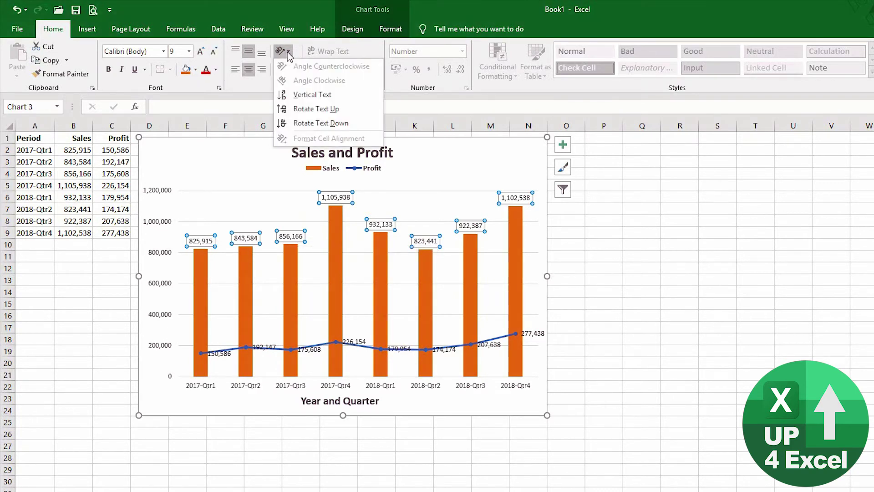
left_click(319, 109)
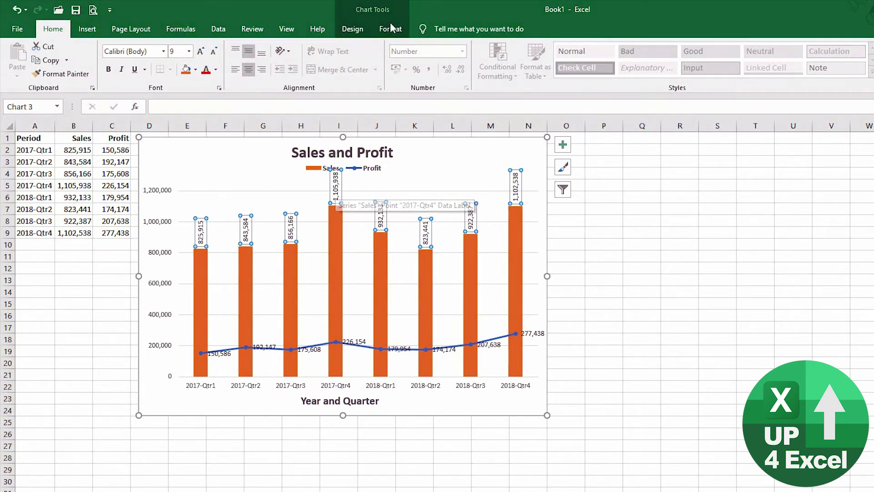
Move the Sales data labels to the Inside End position of the bars.
left_click(352, 28)
left_click(22, 73)
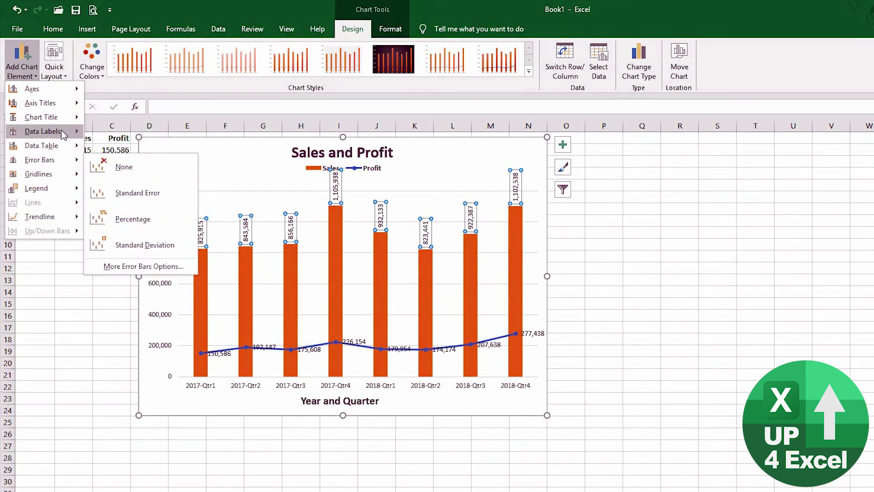
mouse_move(63, 133)
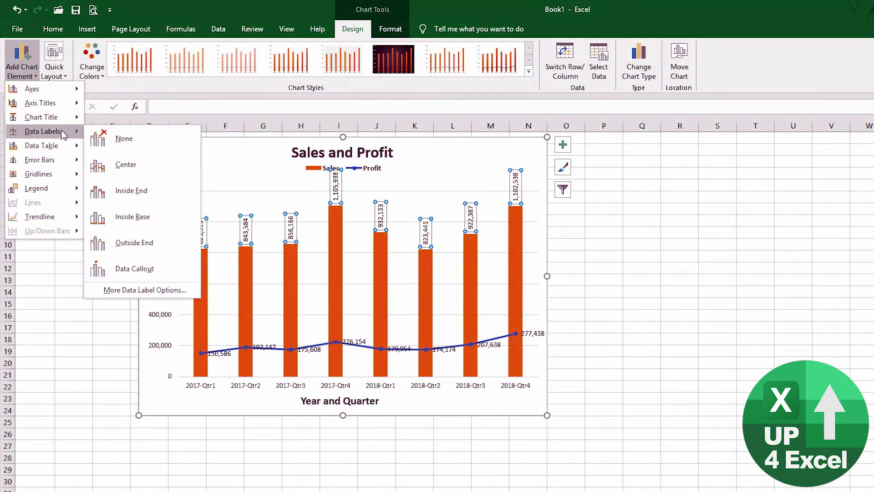
left_click(137, 195)
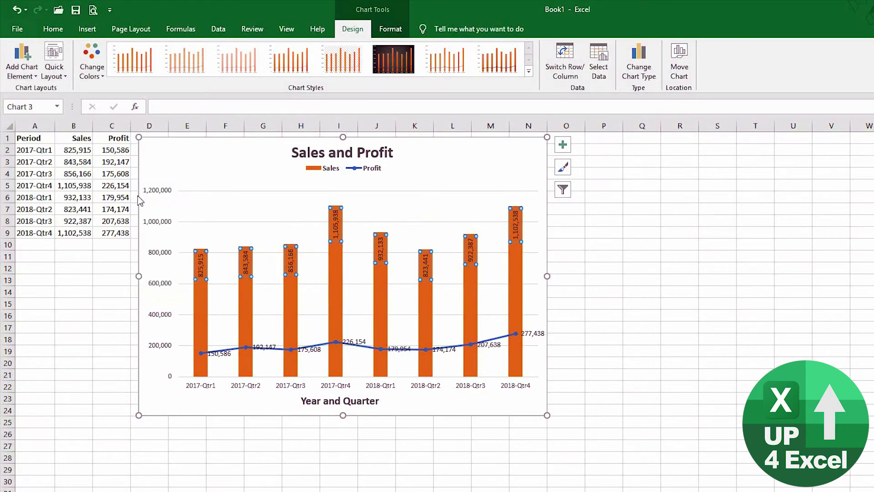
Make the Sales data labels bold with White, Background 1 font colour, then select the chart area.
left_click(53, 33)
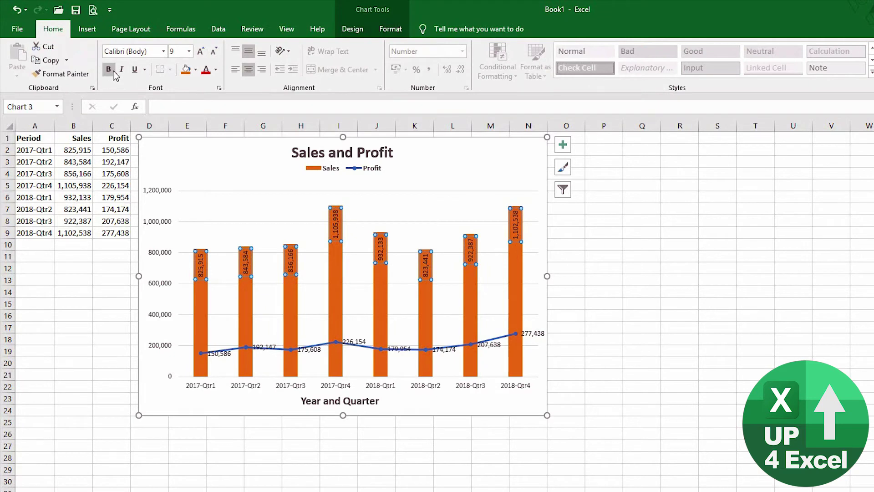
left_click(110, 72)
left_click(215, 70)
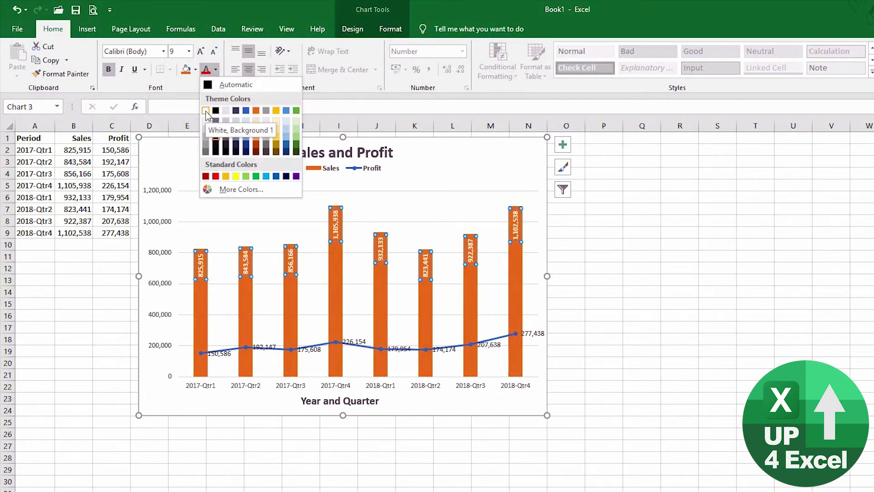
left_click(206, 111)
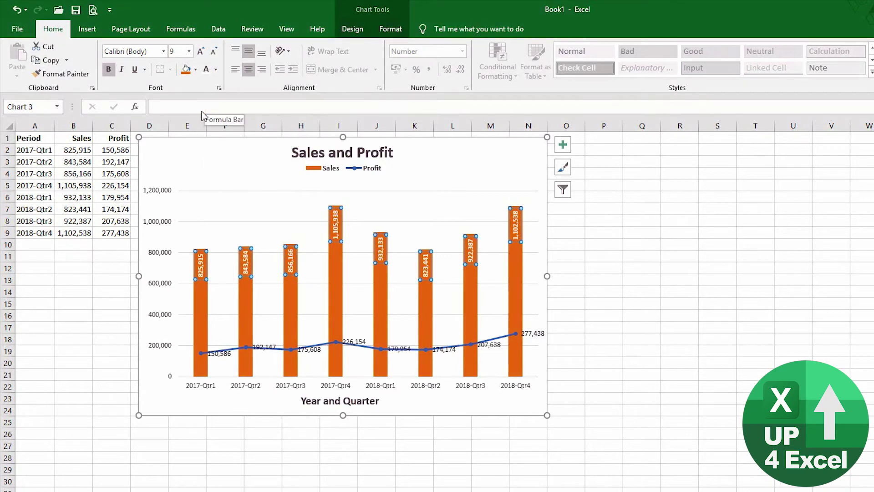
left_click(240, 171)
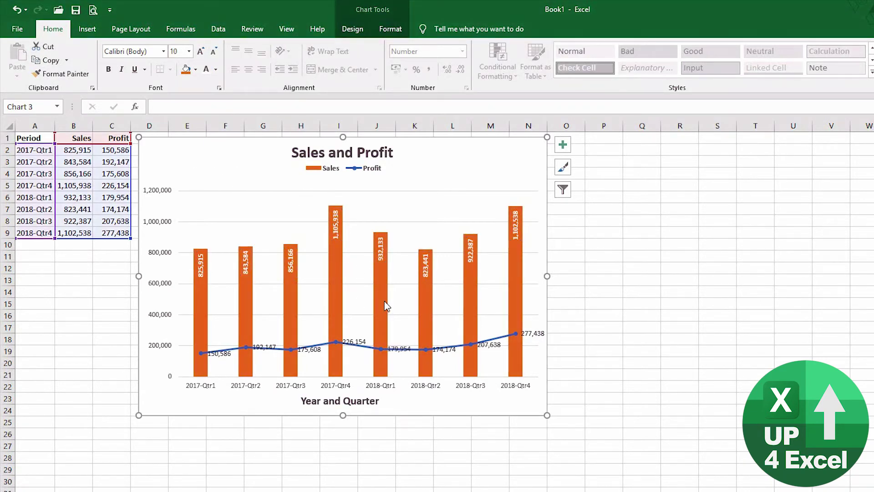
mouse_move(522, 266)
Delete the data labels from the Profit series.
left_click(78, 150)
left_click(262, 348)
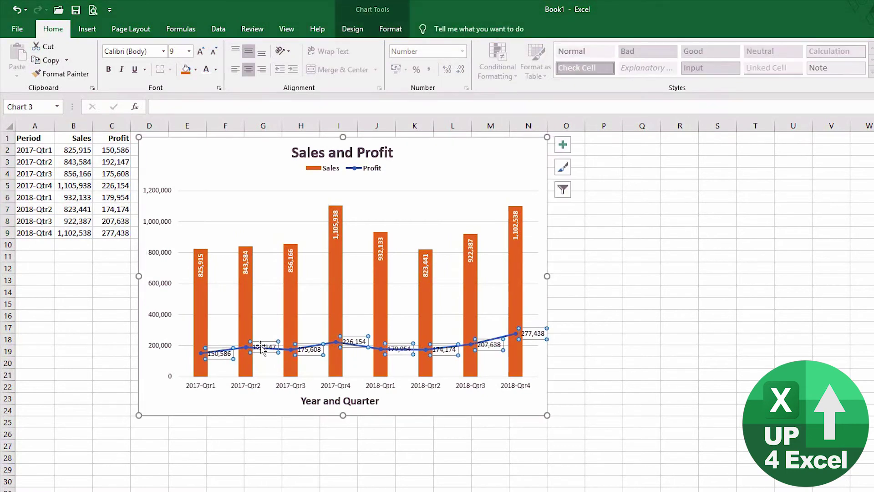
mouse_move(511, 377)
mouse_move(519, 354)
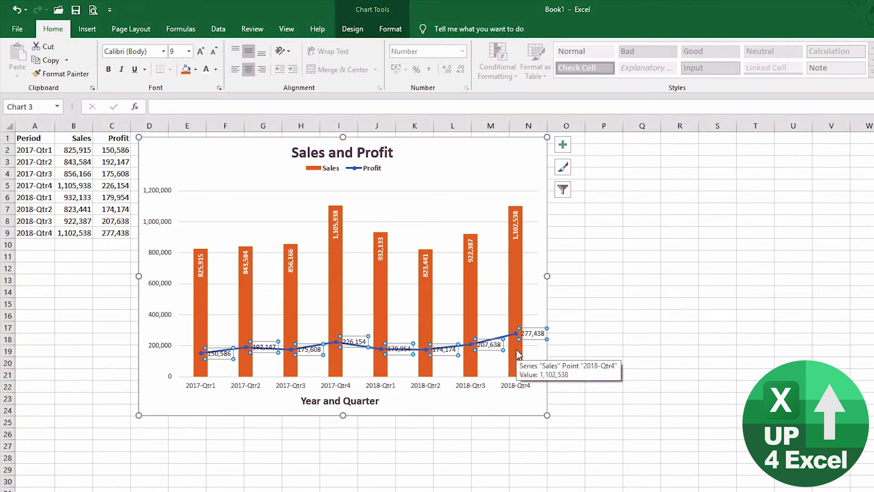
key("Delete")
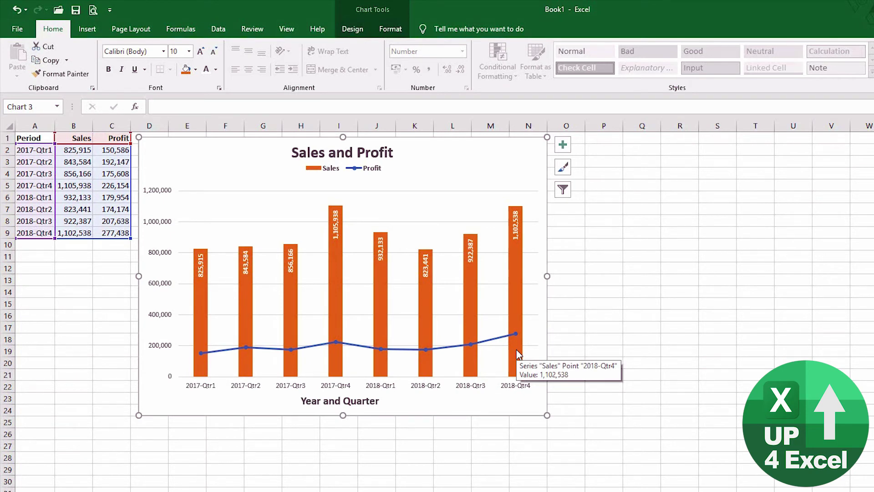
Bold the vertical and horizontal axis labels and enlarge the Sales data labels to 10 pt.
left_click(359, 29)
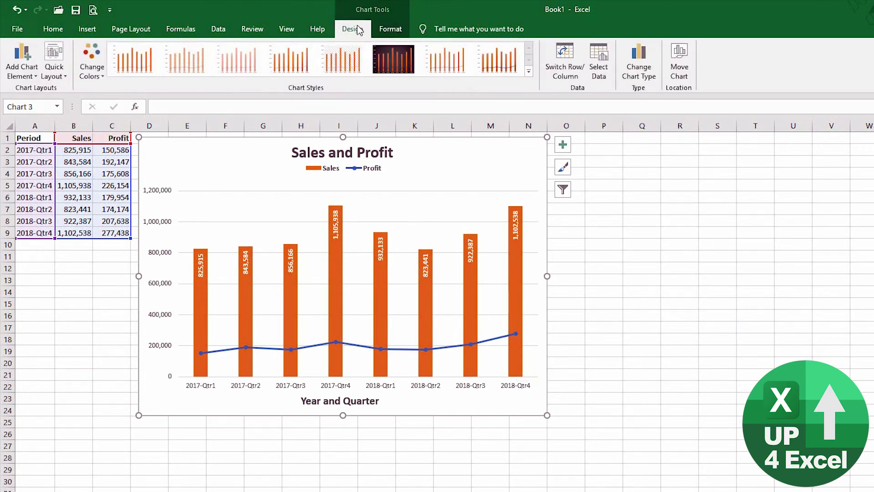
left_click(160, 284)
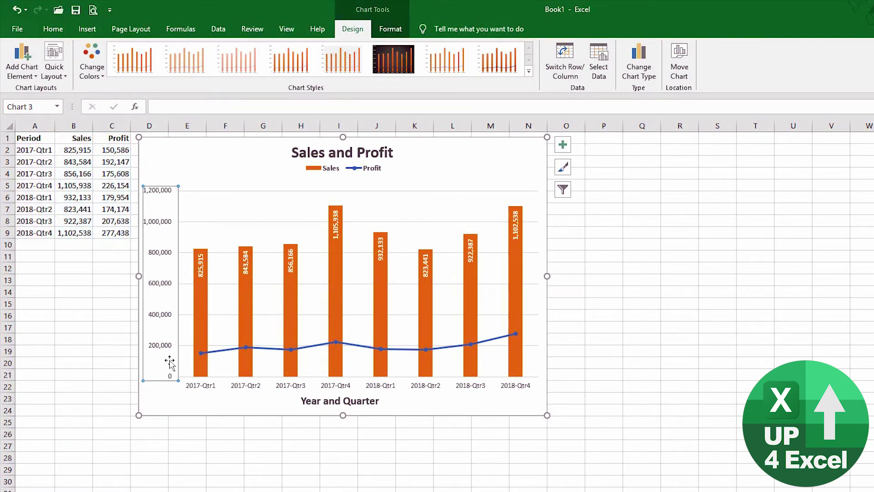
left_click(53, 28)
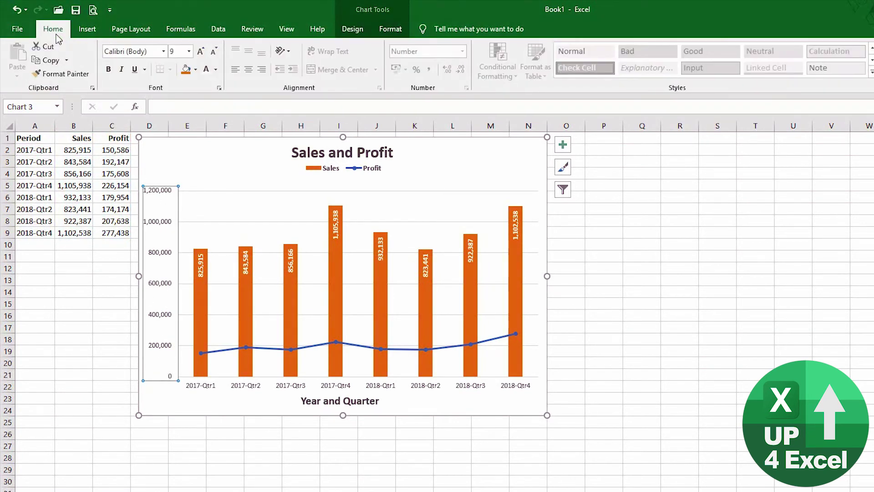
left_click(108, 70)
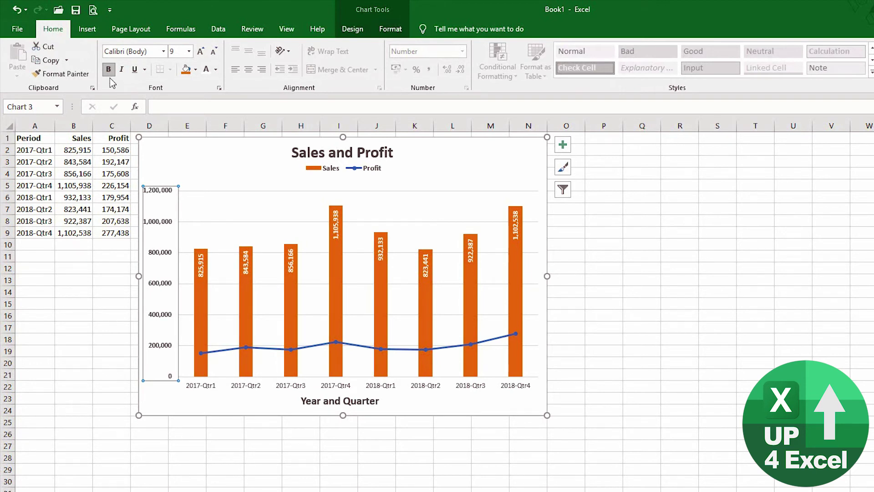
left_click(268, 387)
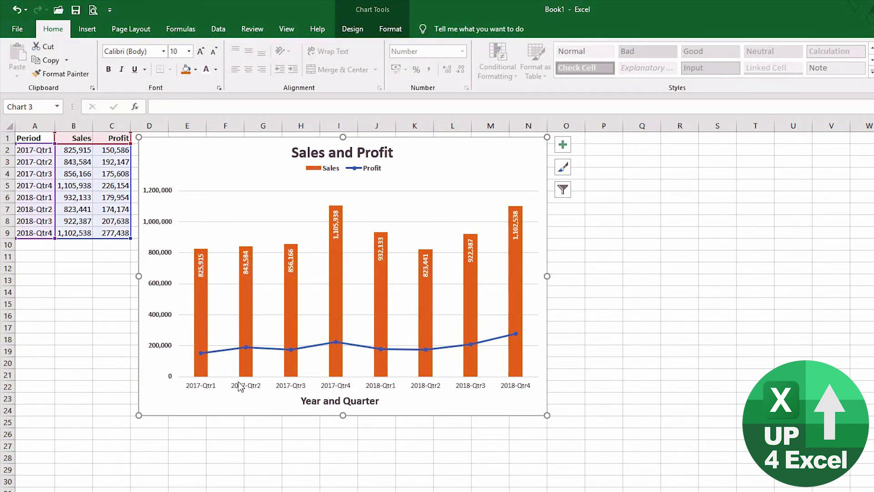
left_click(239, 384)
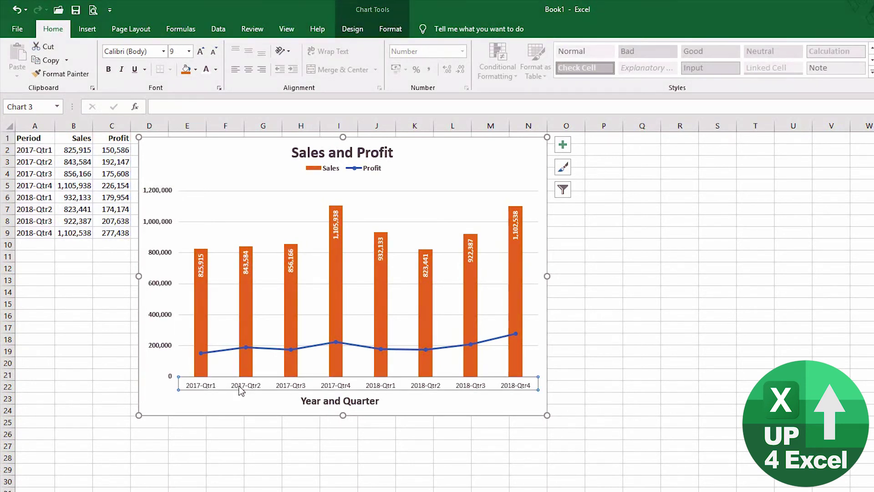
left_click(109, 69)
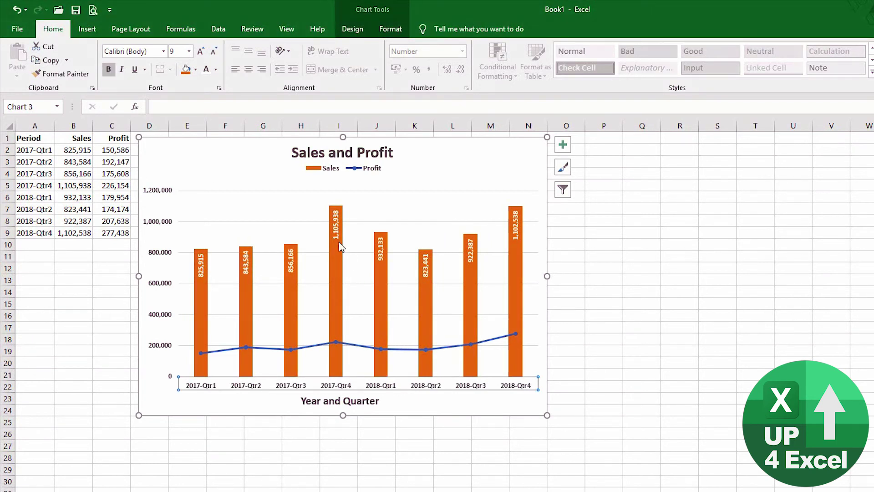
left_click(336, 230)
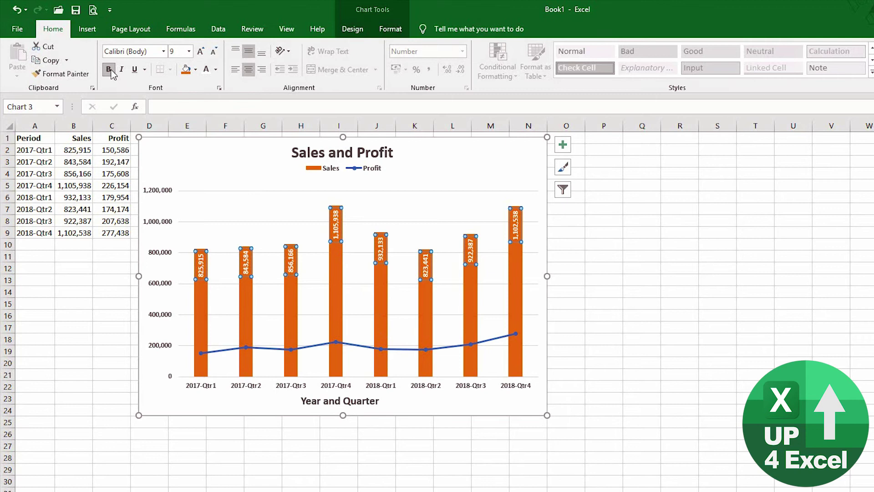
left_click(201, 52)
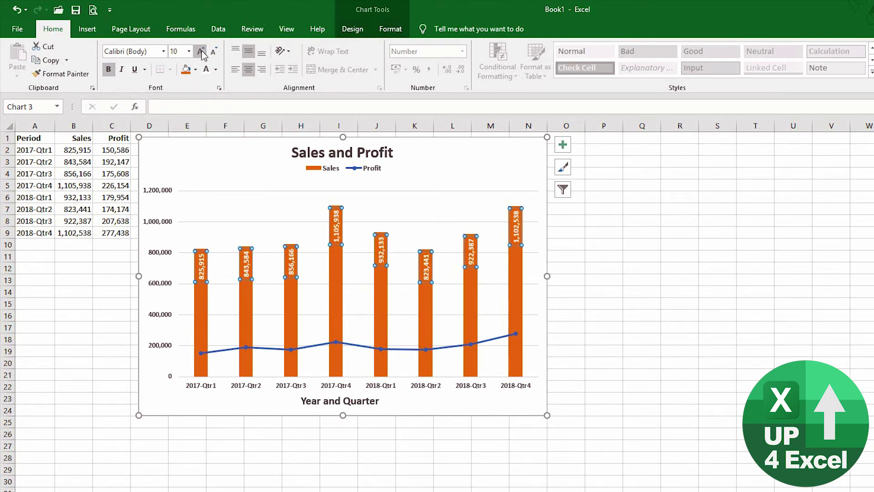
Turn off the Primary Vertical axis using Add Chart Element > Axes.
left_click(256, 186)
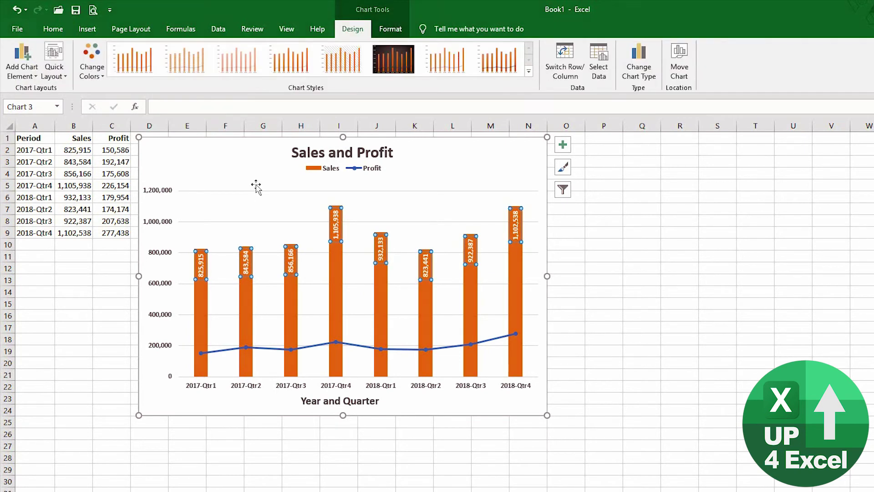
left_click(249, 148)
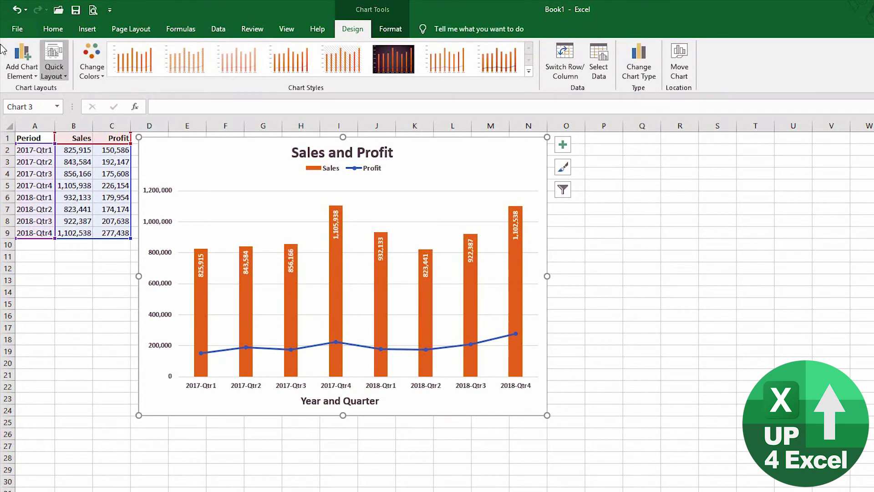
left_click(20, 75)
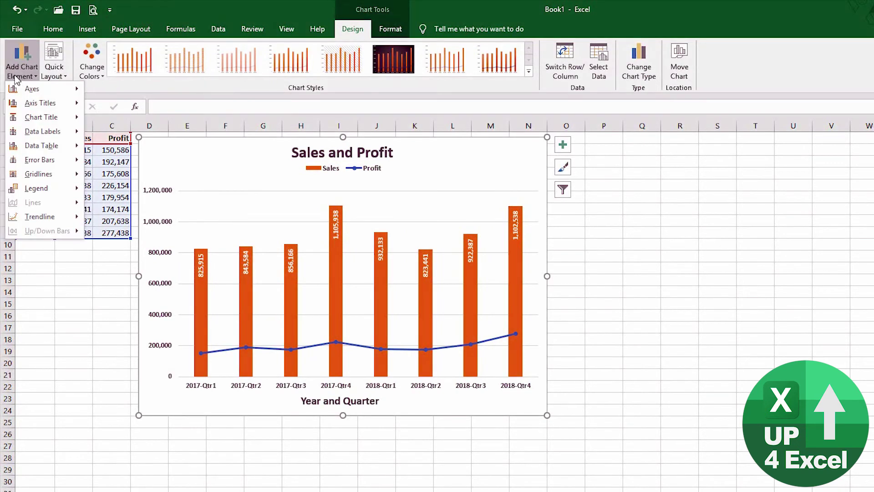
mouse_move(50, 195)
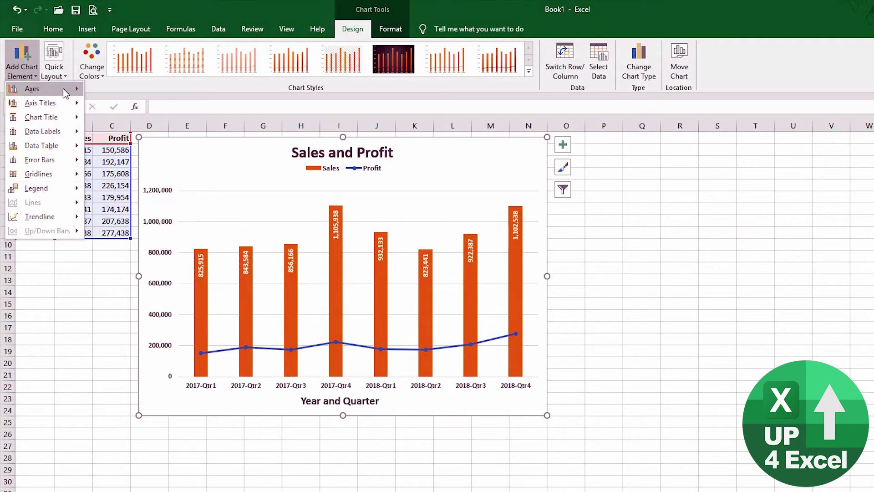
mouse_move(64, 91)
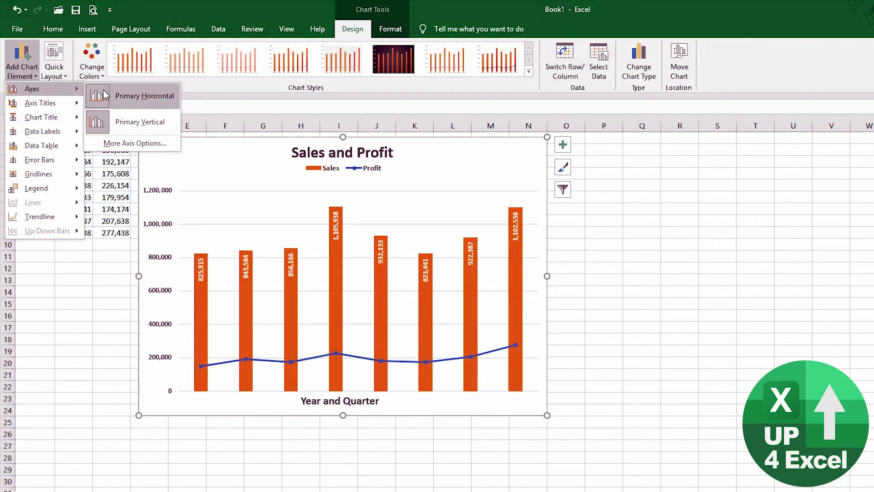
left_click(126, 122)
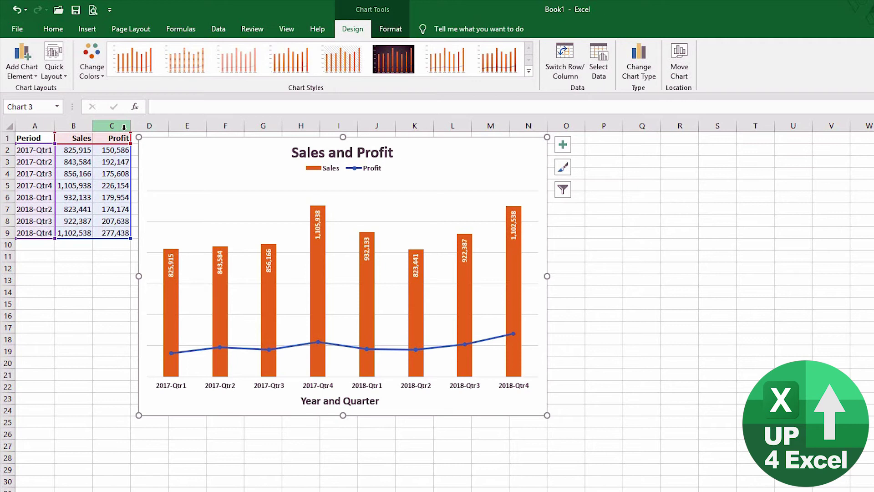
Switch off the Primary Major Horizontal gridlines under Add Chart Element > Gridlines.
left_click(18, 73)
mouse_move(37, 119)
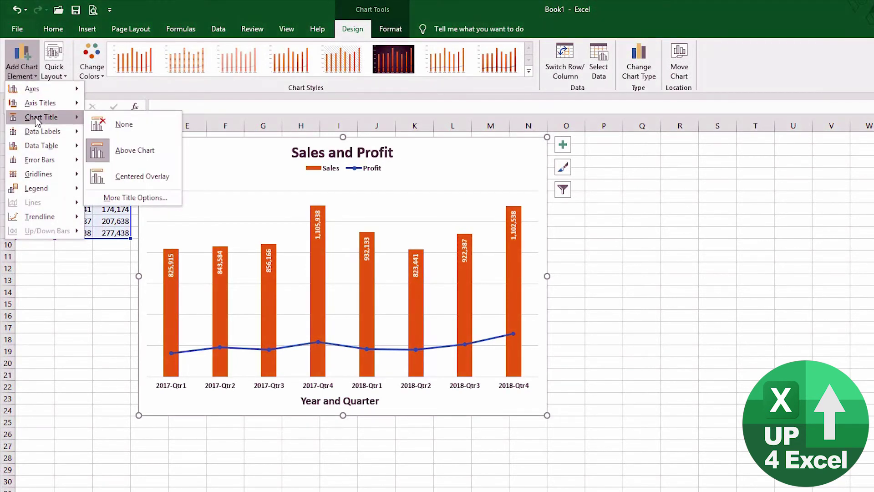
mouse_move(41, 147)
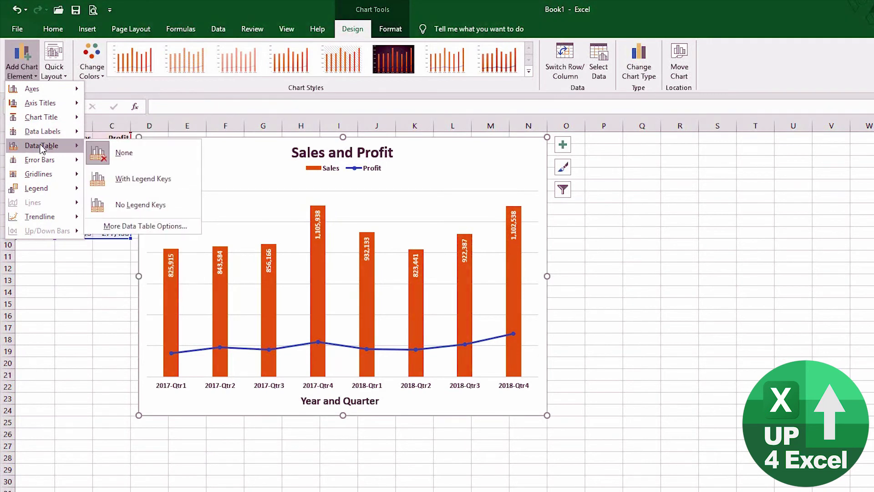
mouse_move(48, 163)
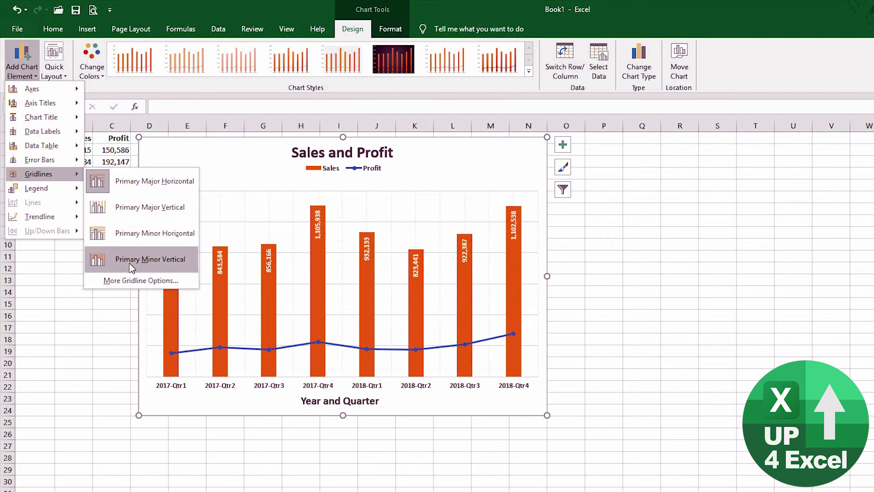
left_click(134, 181)
left_click(22, 77)
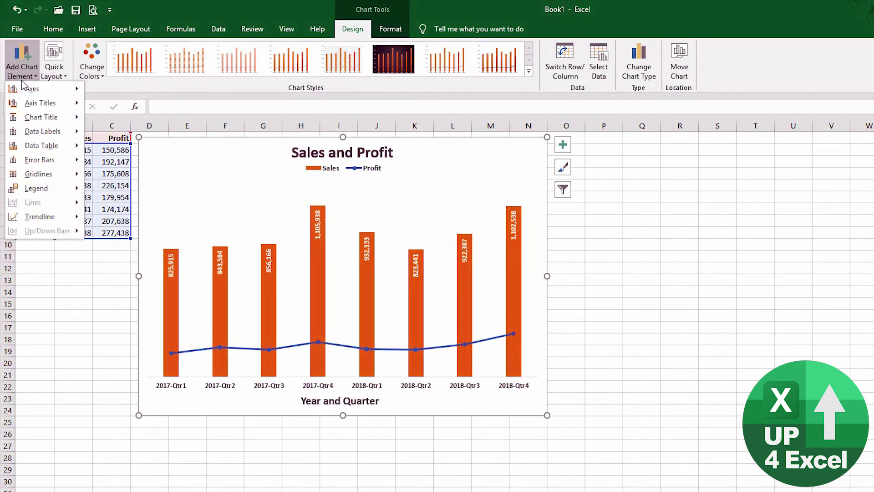
mouse_move(29, 193)
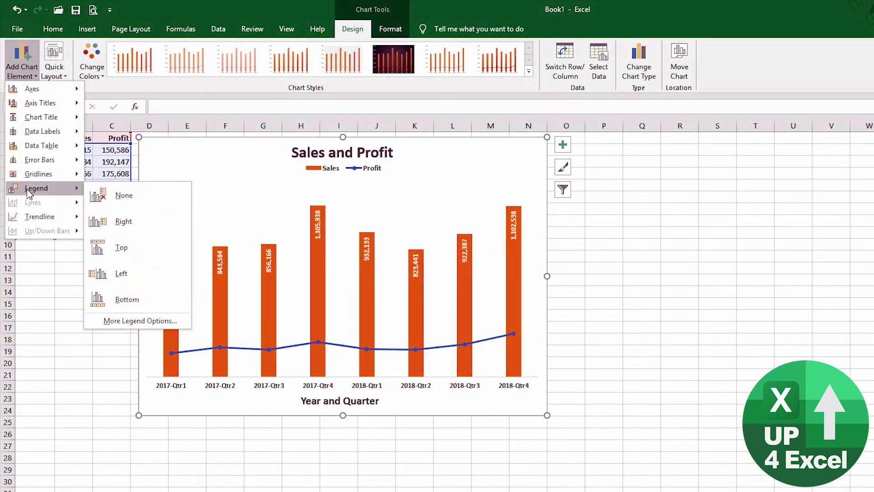
mouse_move(59, 220)
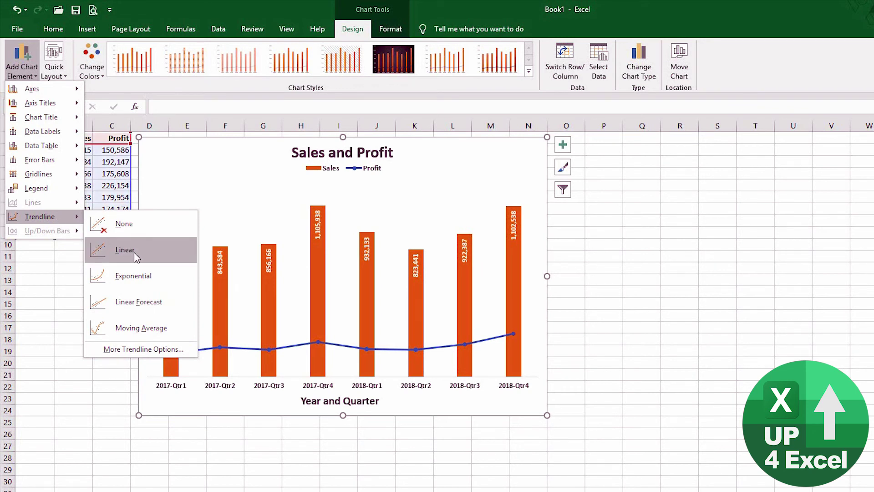
Add a Linear trendline to the Sales columns, listed in the legend as Linear (Sales).
left_click(223, 324)
left_click(221, 313)
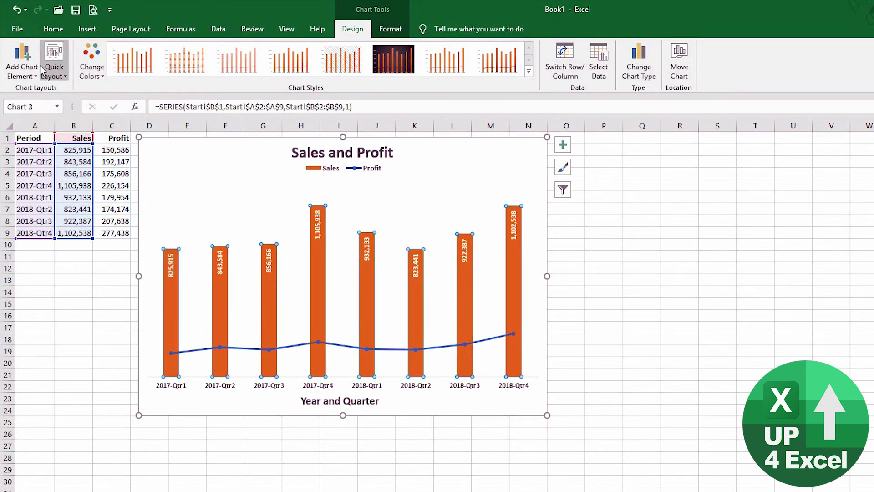
left_click(23, 63)
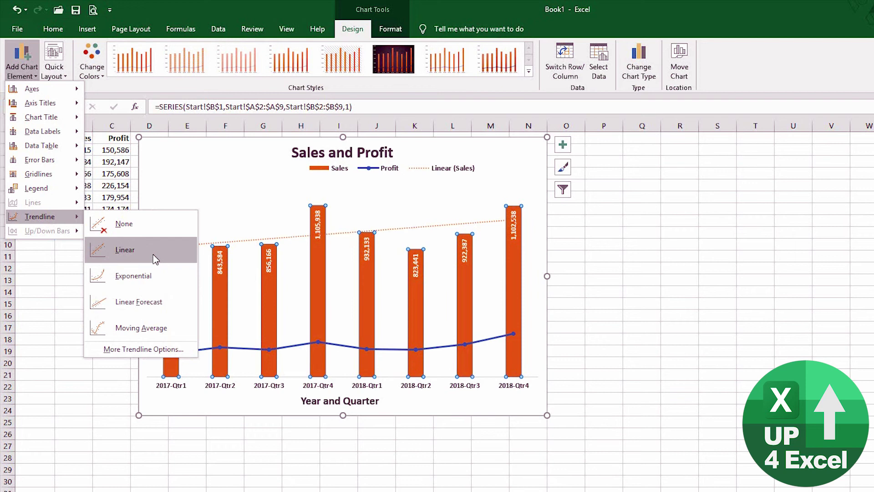
left_click(155, 259)
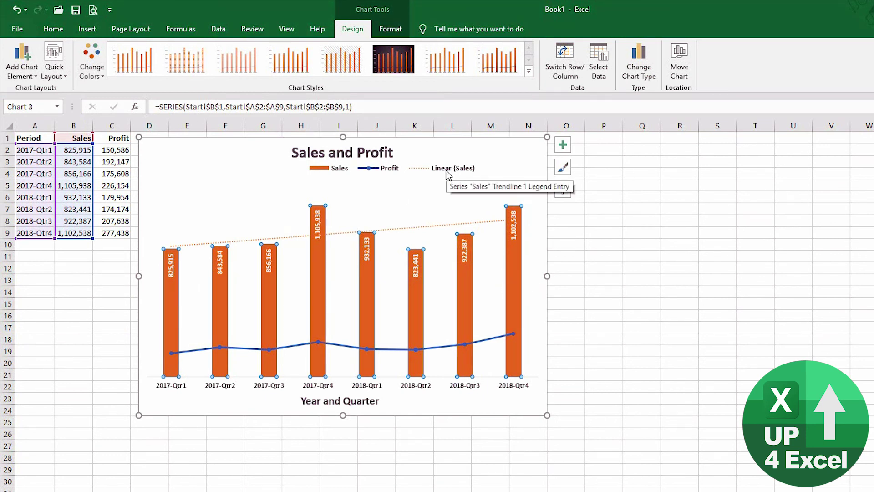
left_click(422, 171)
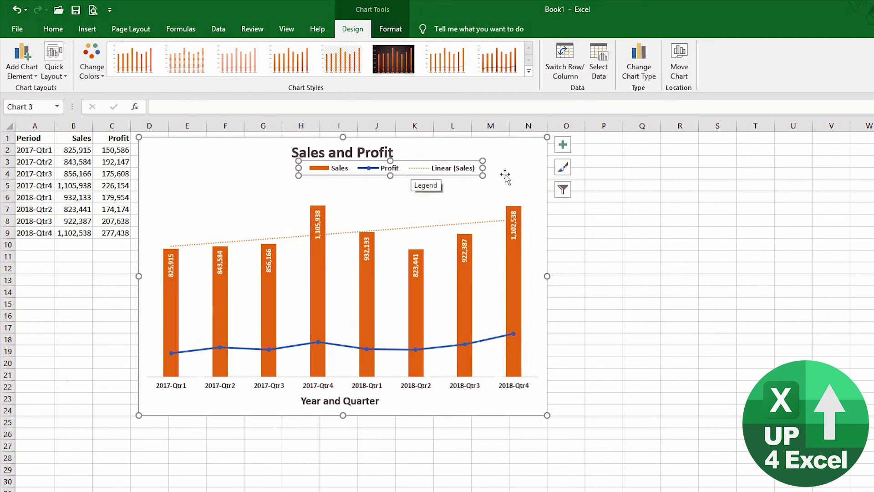
Delete the Linear (Sales) entry from the chart legend.
left_click_drag(483, 176, 406, 187)
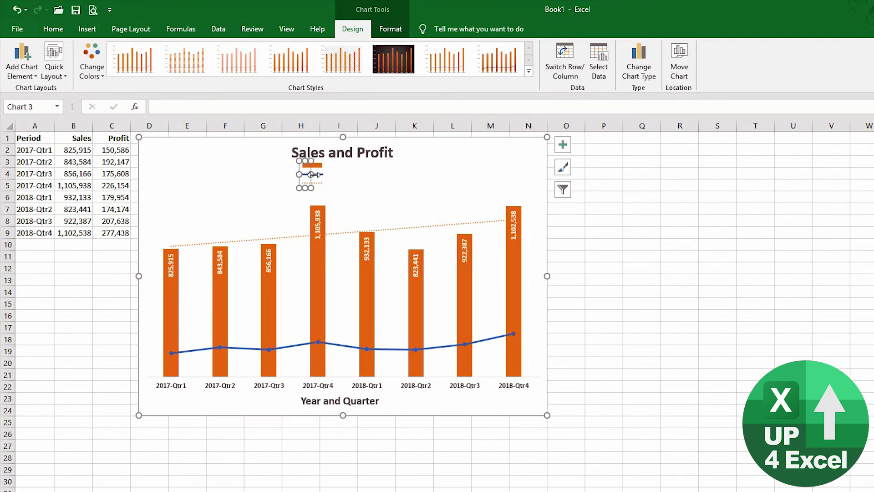
left_click_drag(311, 174, 453, 175)
left_click(435, 176)
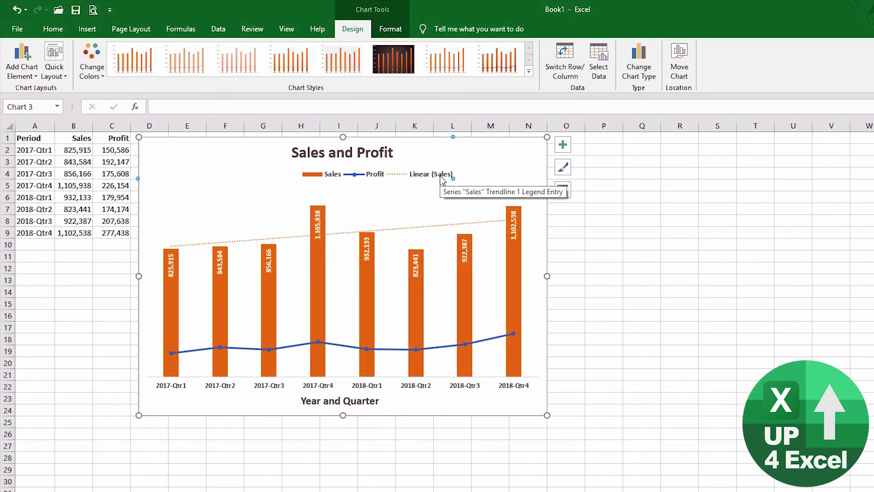
left_click(363, 174)
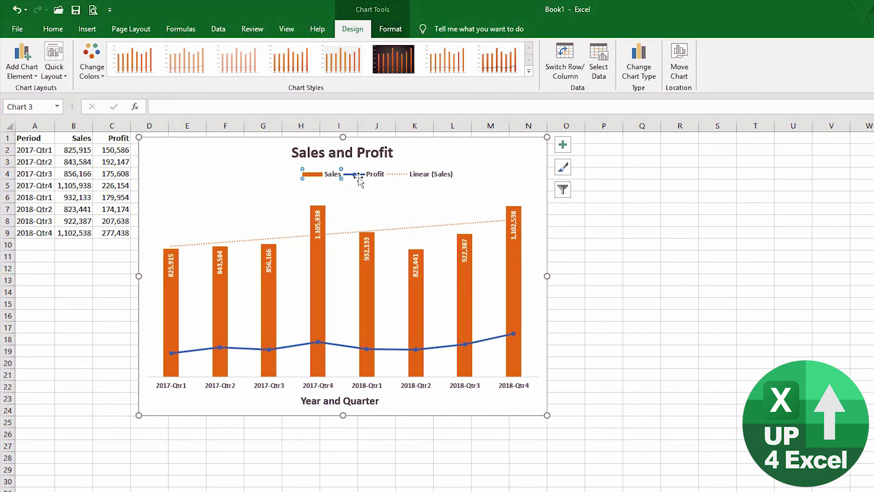
left_click(409, 174)
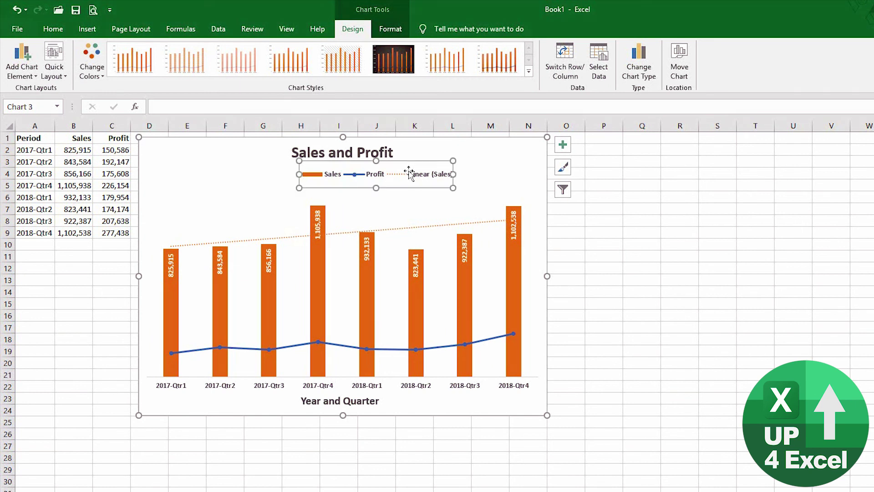
left_click(428, 182)
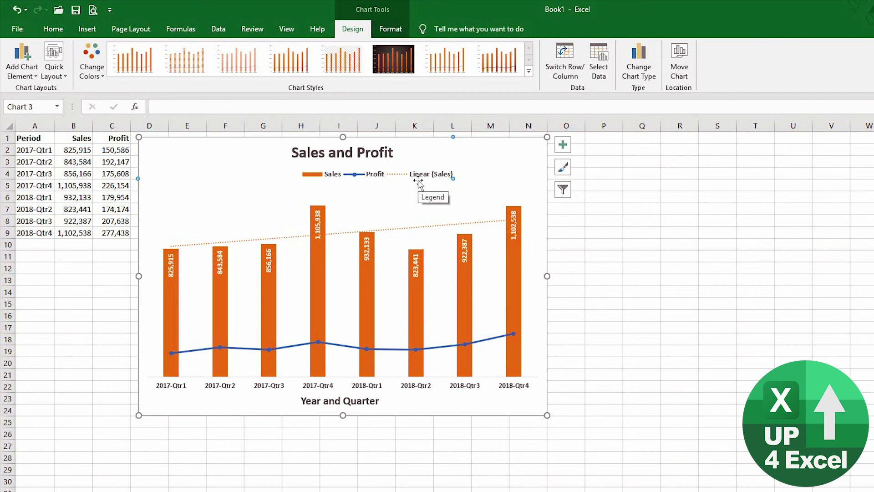
key("Delete")
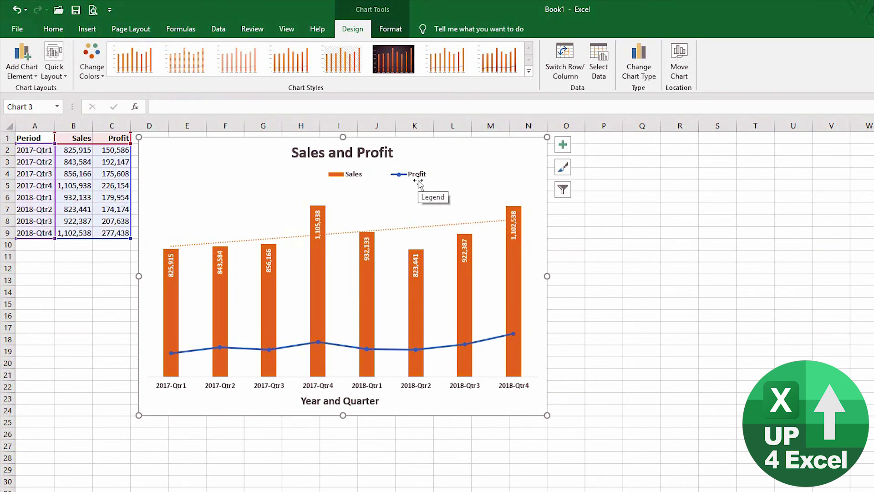
Resize the legend from both sides so it fits just Sales and Profit.
left_click(391, 173)
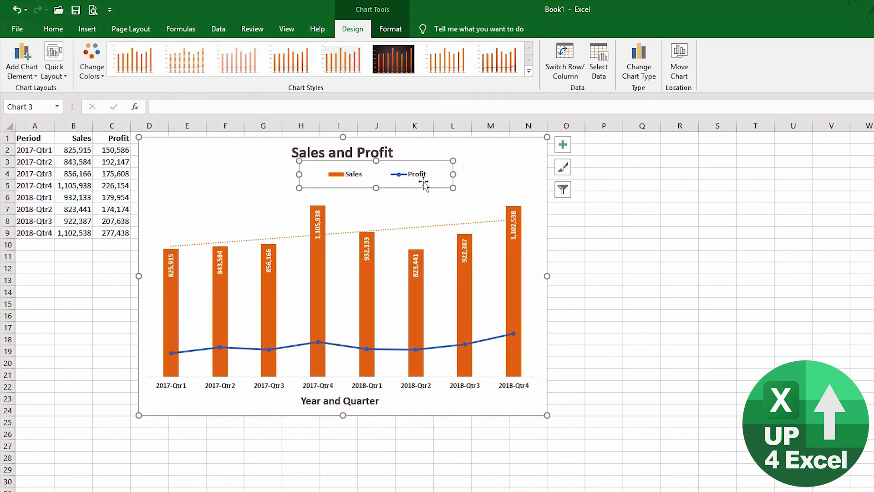
left_click_drag(455, 173, 393, 173)
left_click_drag(299, 174, 342, 177)
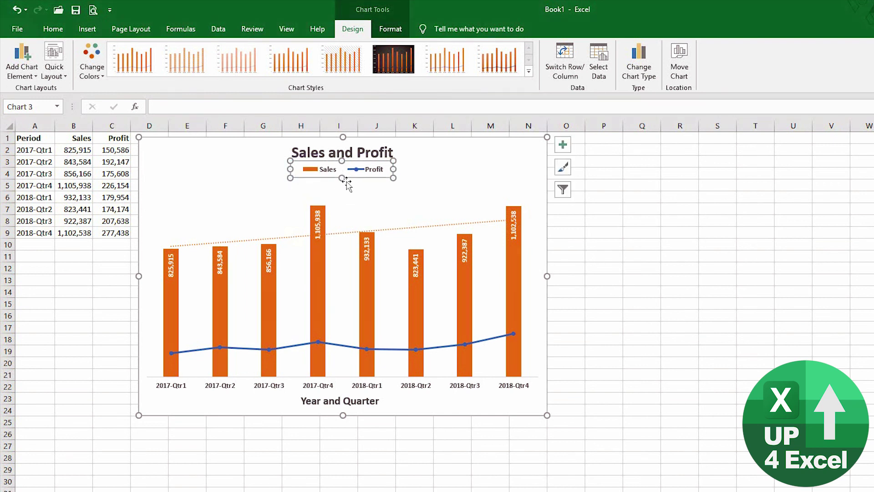
Stretch the plot area's top edge up to just beneath the legend.
left_click(460, 182)
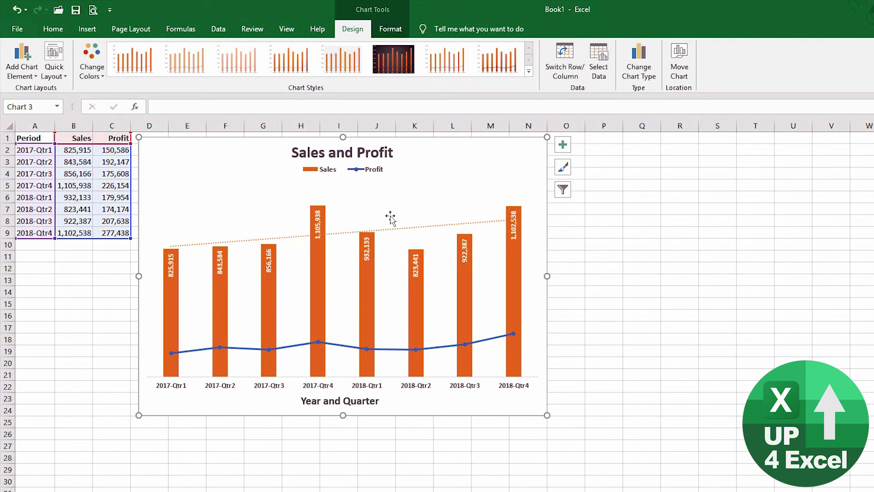
left_click(399, 196)
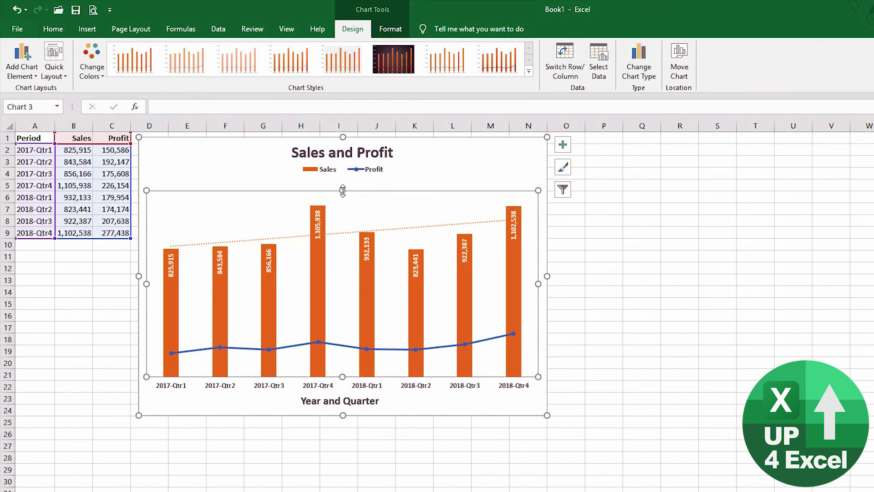
left_click_drag(342, 191, 342, 176)
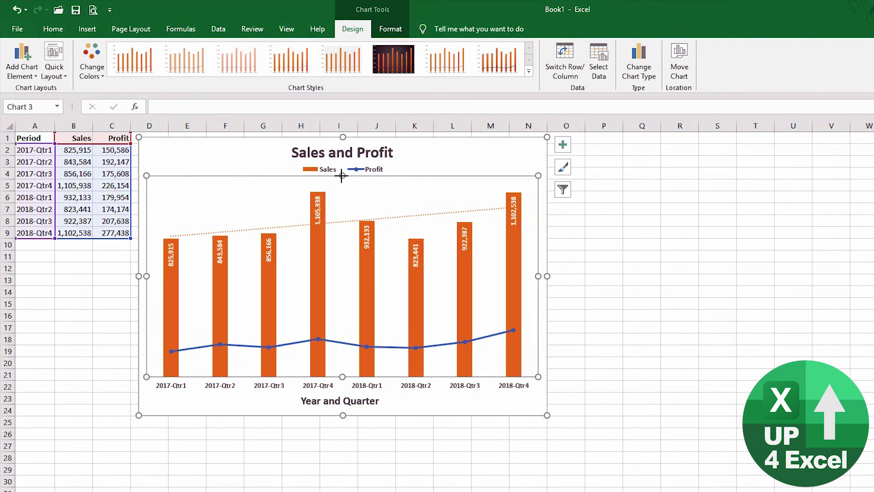
left_click(435, 155)
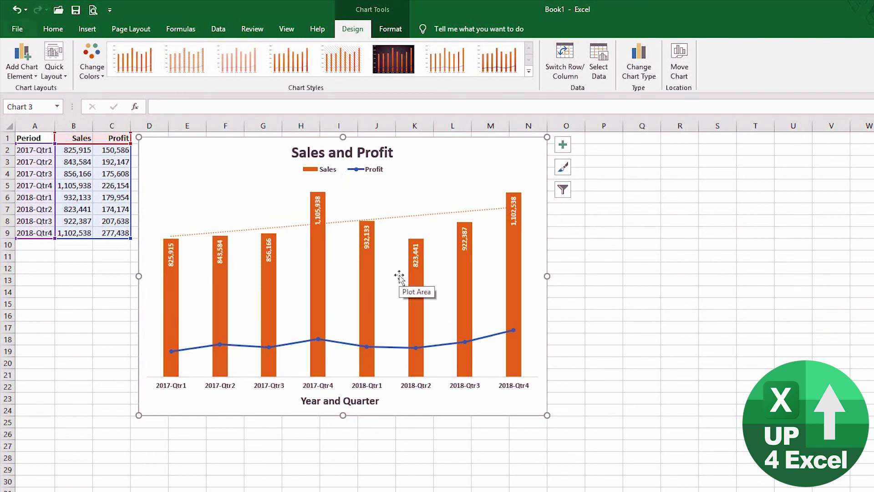